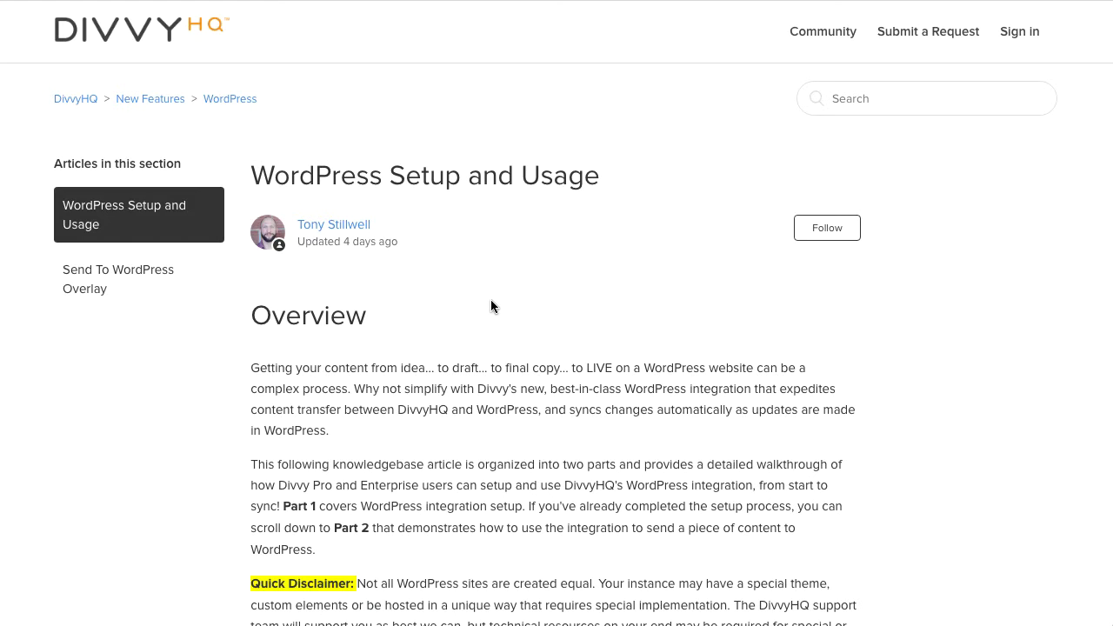
# - Skim the WordPress Setup and Usage article from its overview through the plugin setup instructions
pyautogui.scroll(-7, 489, 309)
pyautogui.scroll(-7, 490, 313)
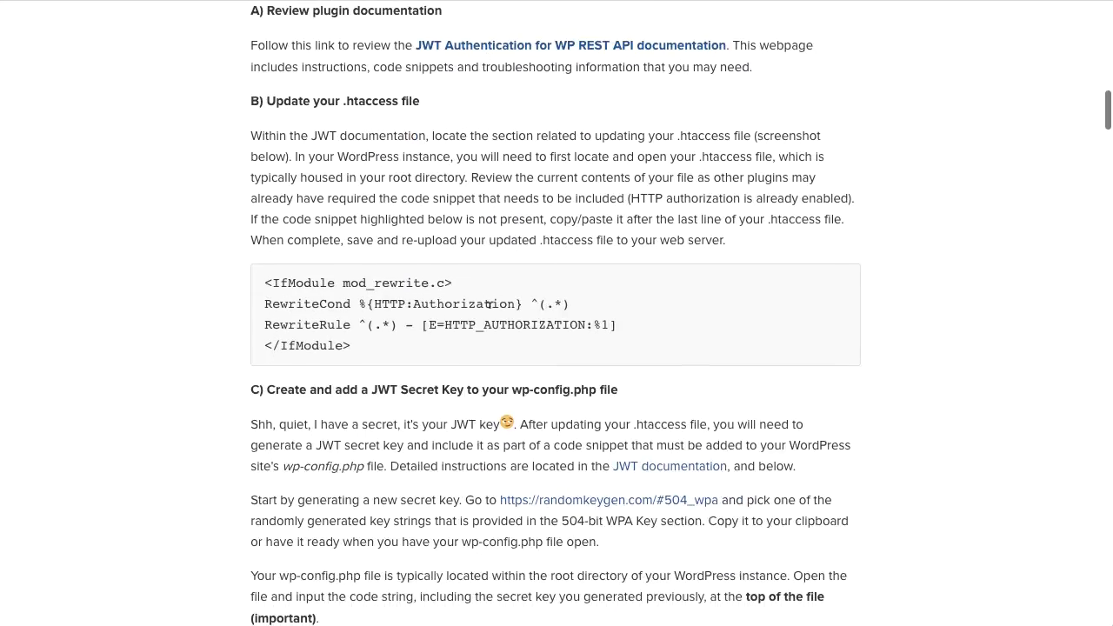
pyautogui.scroll(12, 489, 305)
pyautogui.scroll(2, 490, 306)
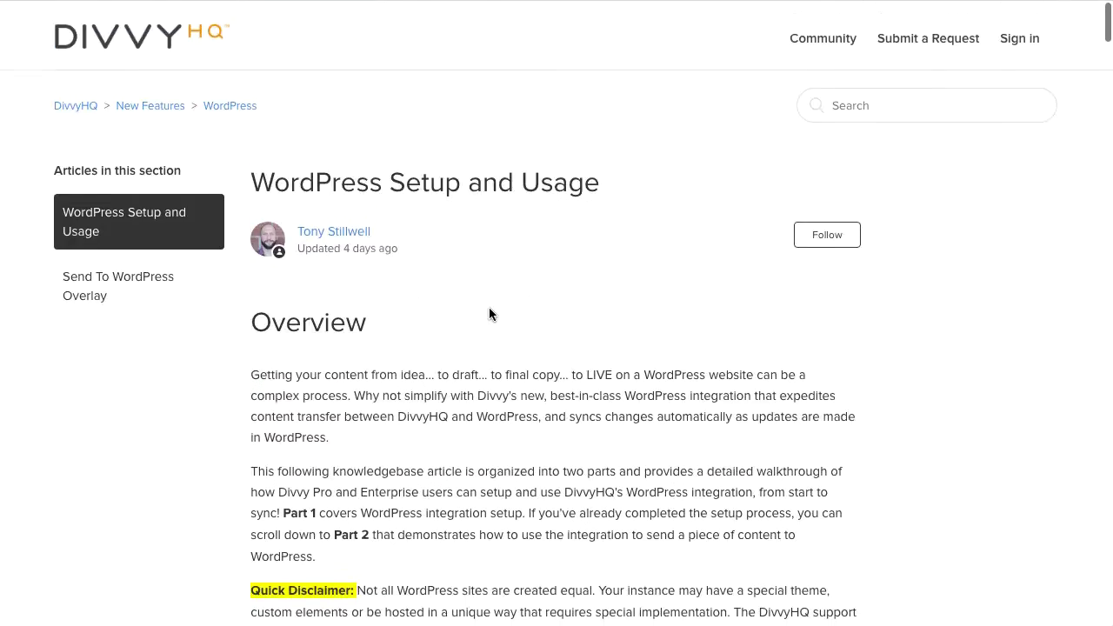
# - Search the DivvyHQ help center for "wordpress" and open the WordPress Setup and Usage article to read its overview
pyautogui.click(69, 104)
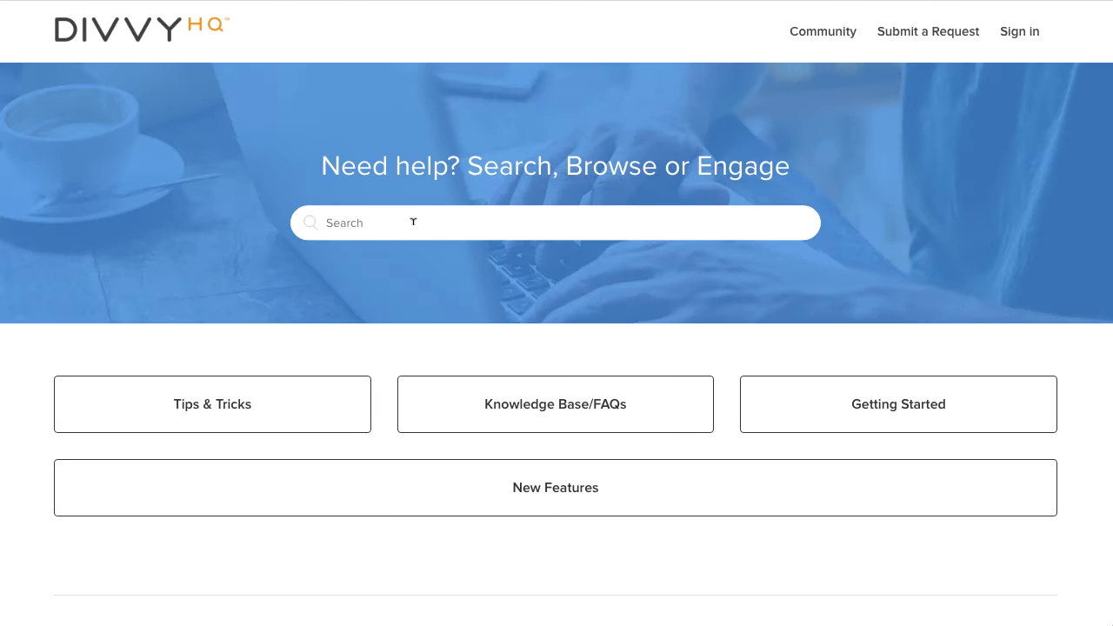
pyautogui.click(413, 222)
pyautogui.write('wordpress')
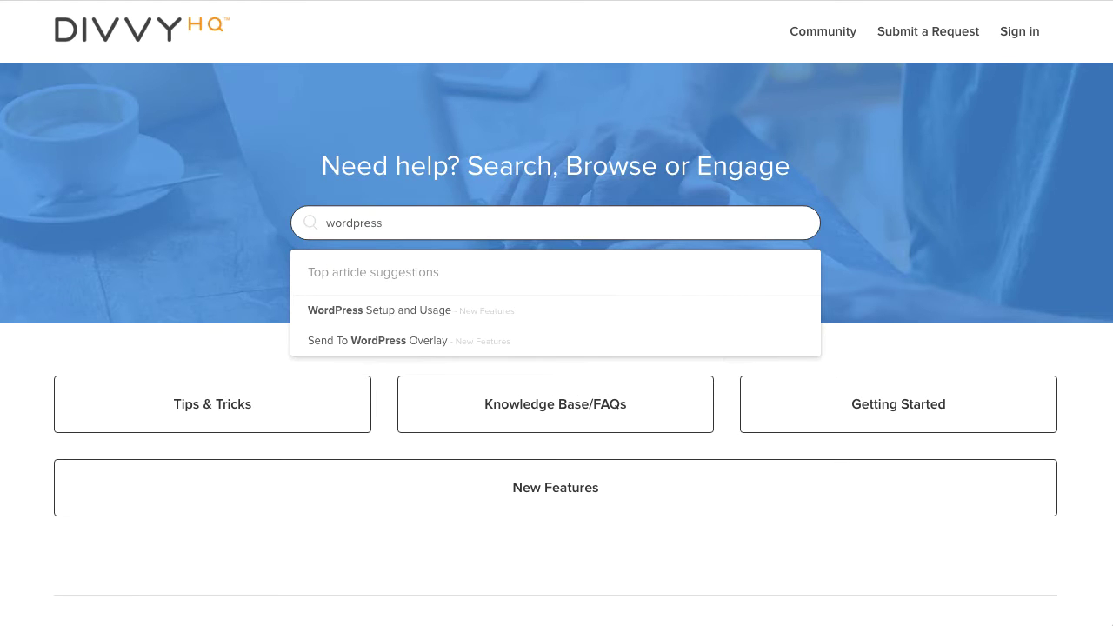
pyautogui.click(410, 314)
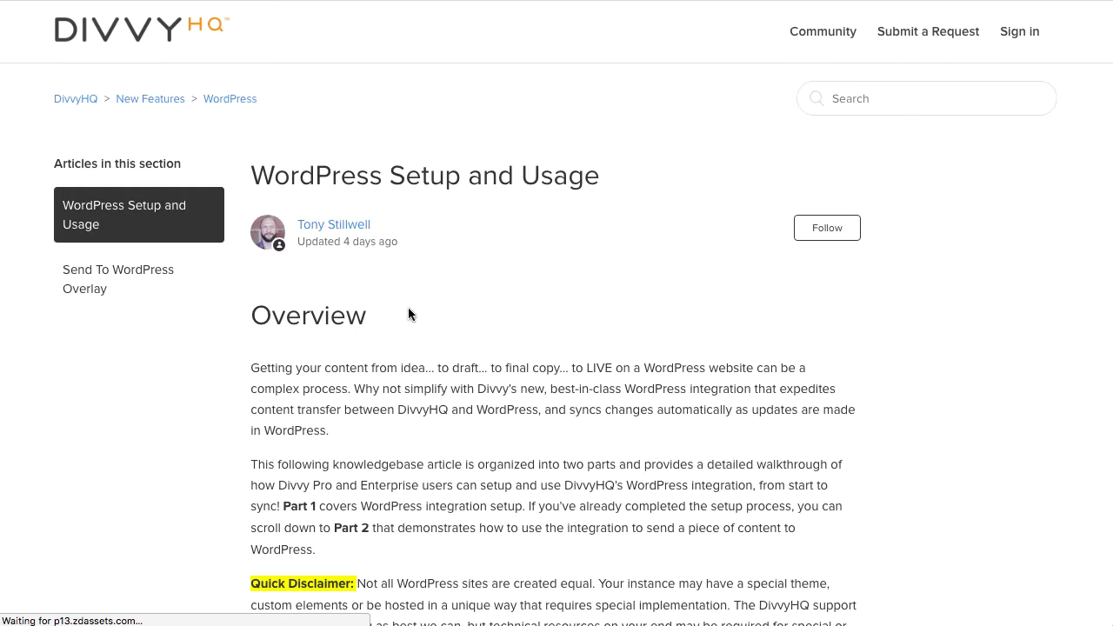
pyautogui.scroll(-4, 581, 357)
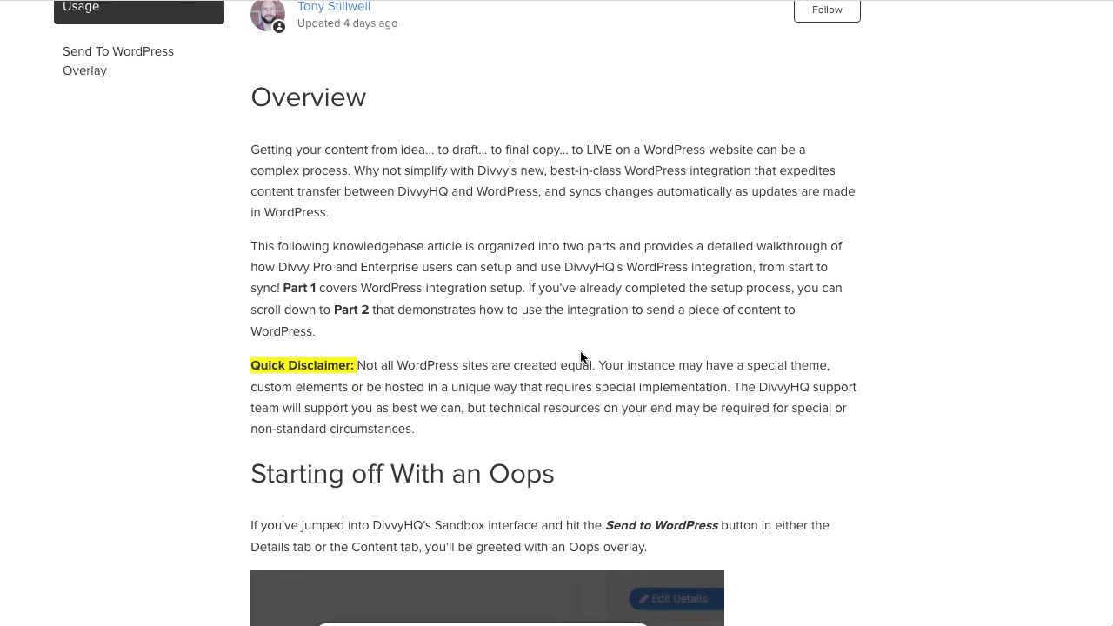
pyautogui.scroll(-5, 580, 357)
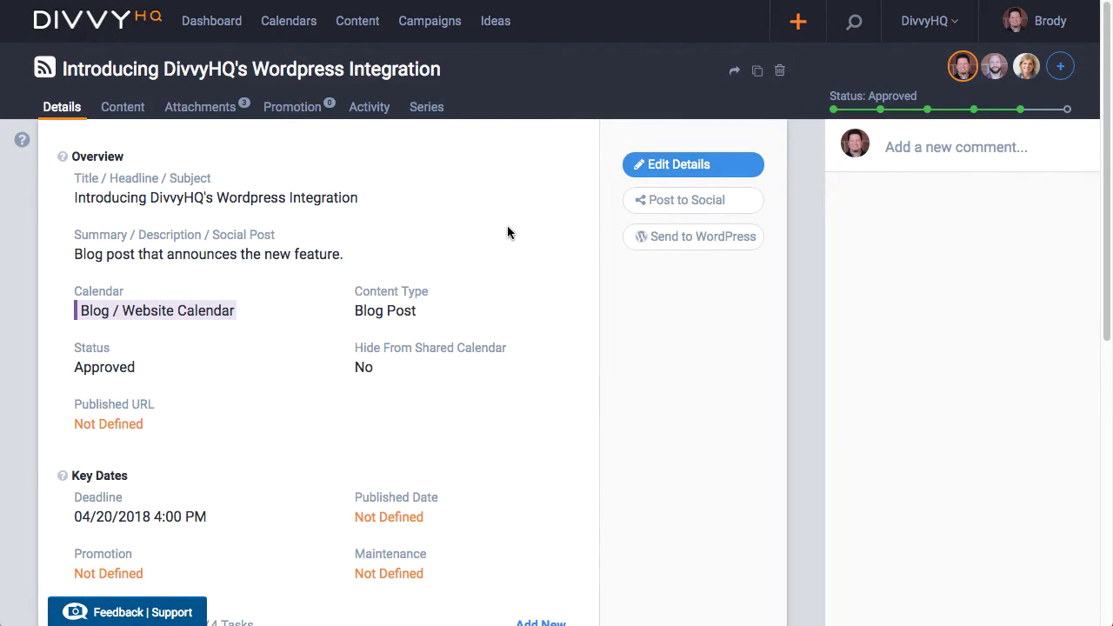
# - Review the details and the written content of the Introducing DivvyHQ's Wordpress Integration blog post in DivvyHQ
pyautogui.scroll(-5, 507, 228)
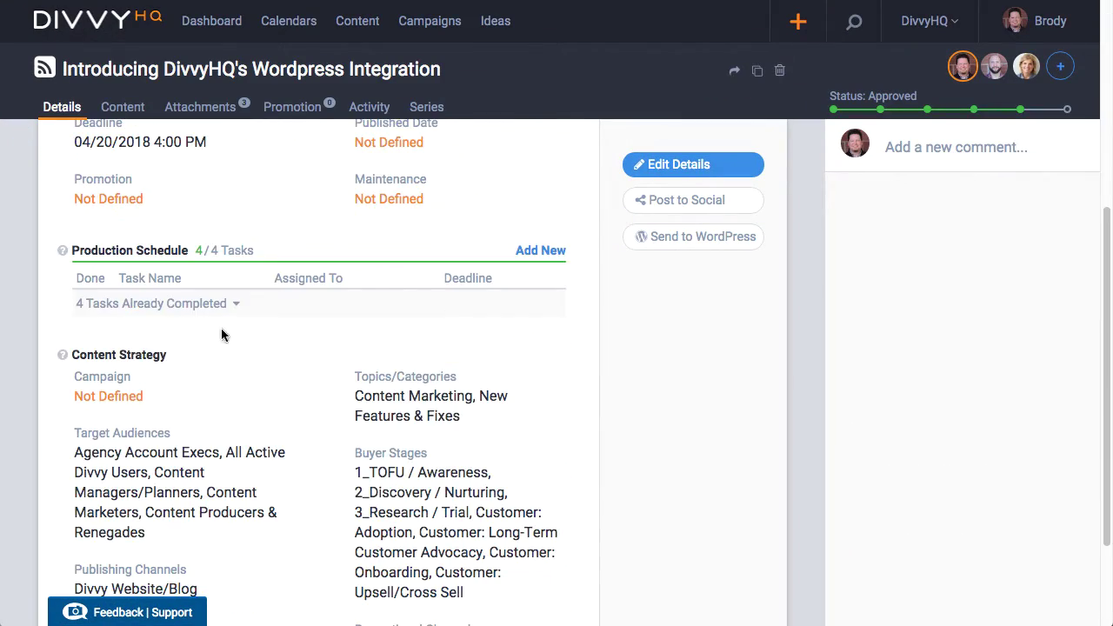
pyautogui.scroll(1, 553, 430)
pyautogui.scroll(5, 553, 429)
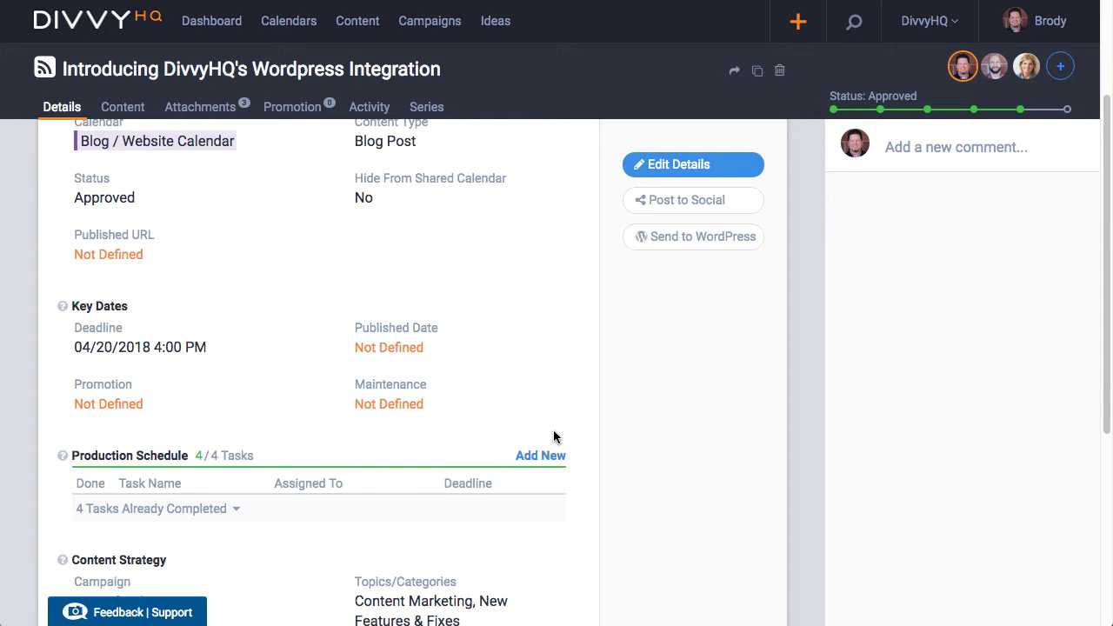
pyautogui.click(133, 107)
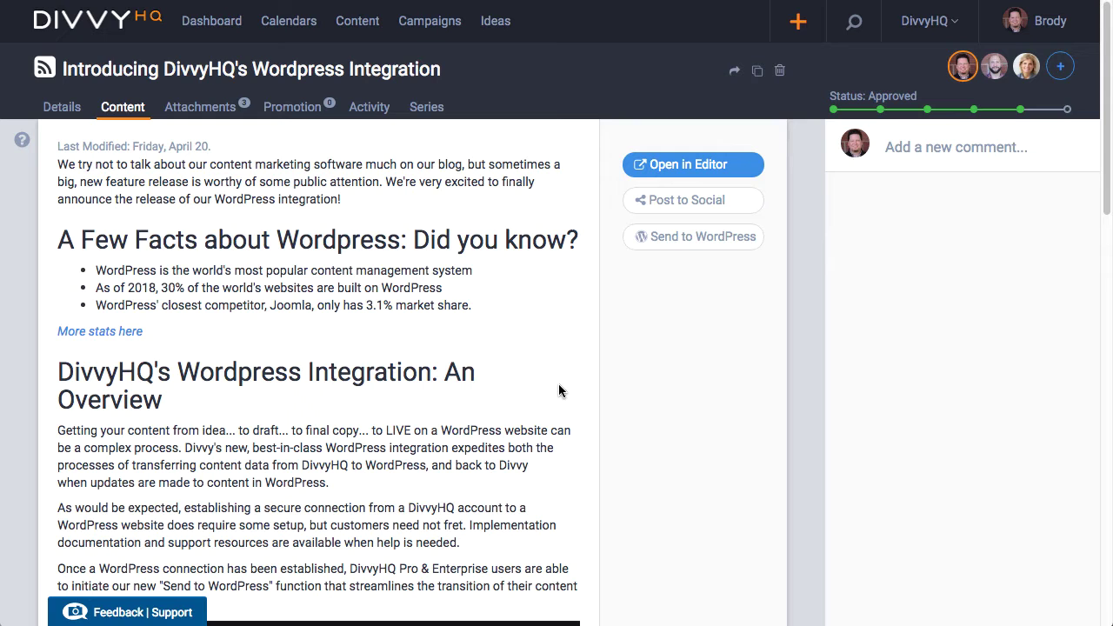
pyautogui.scroll(-3, 560, 365)
pyautogui.scroll(-10, 559, 383)
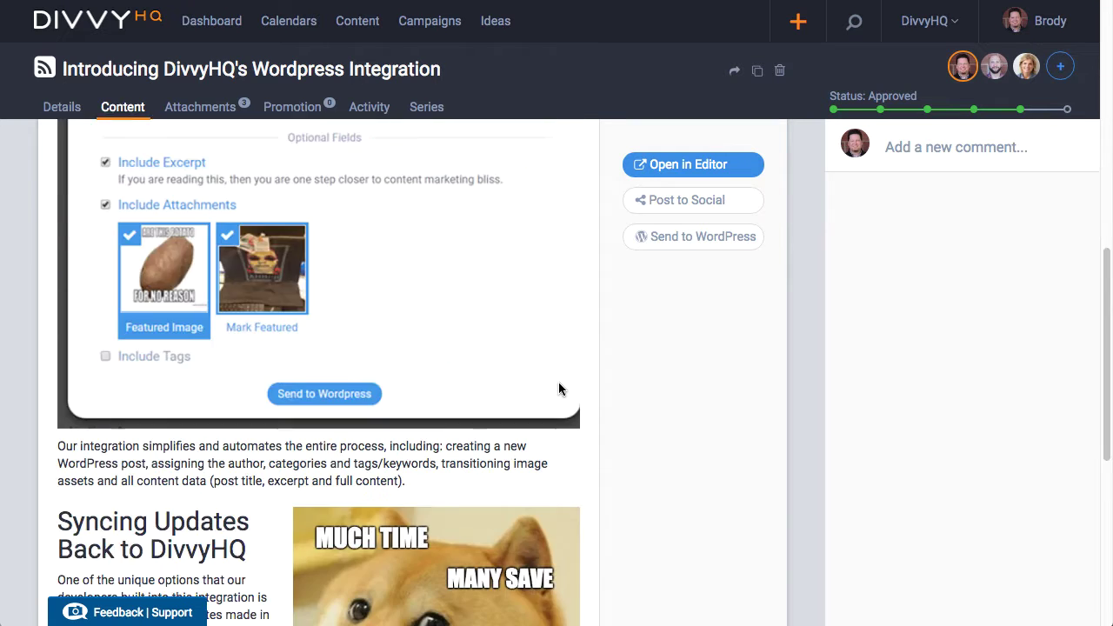
pyautogui.scroll(10, 559, 382)
pyautogui.scroll(3, 559, 388)
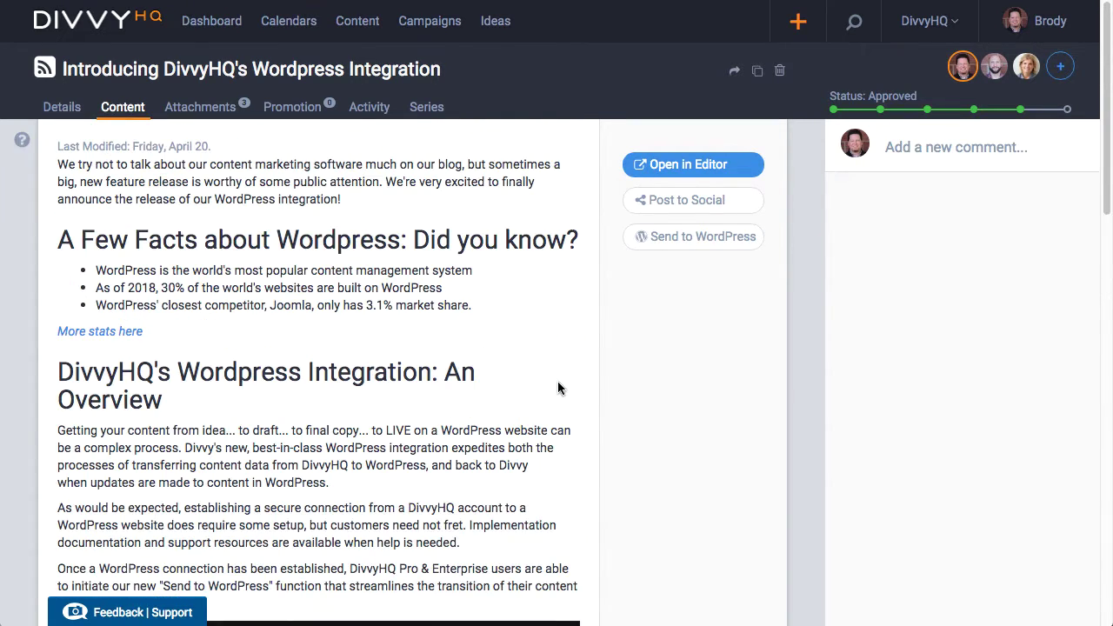
# - Start sending the blog post to WordPress and add New Features & Fixes to its categories
pyautogui.click(683, 245)
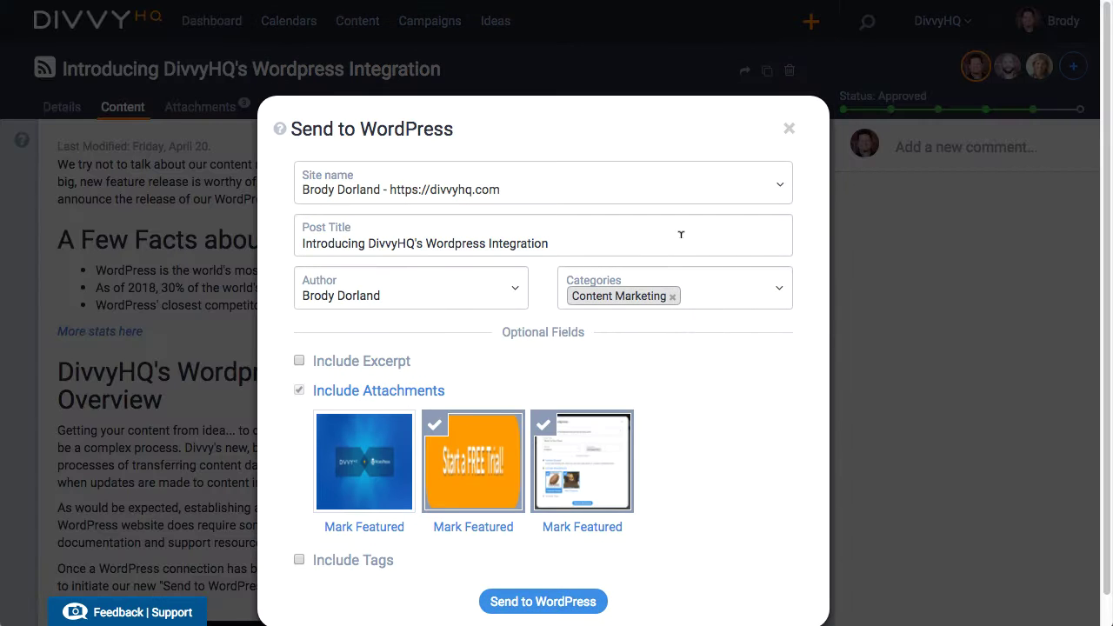
pyautogui.scroll(-2, 915, 494)
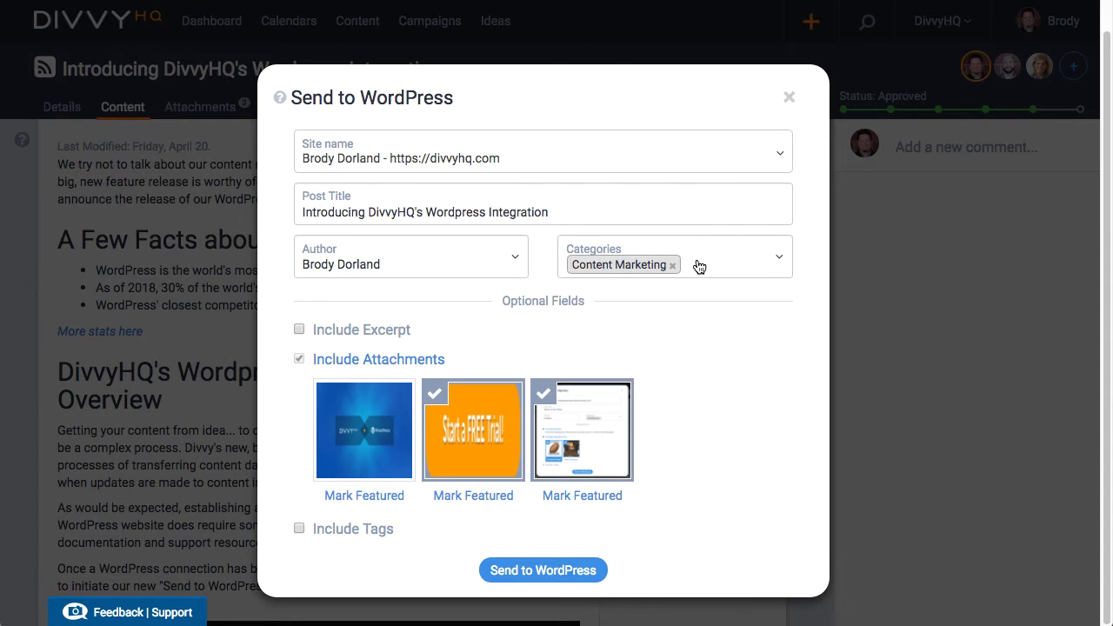
pyautogui.click(781, 261)
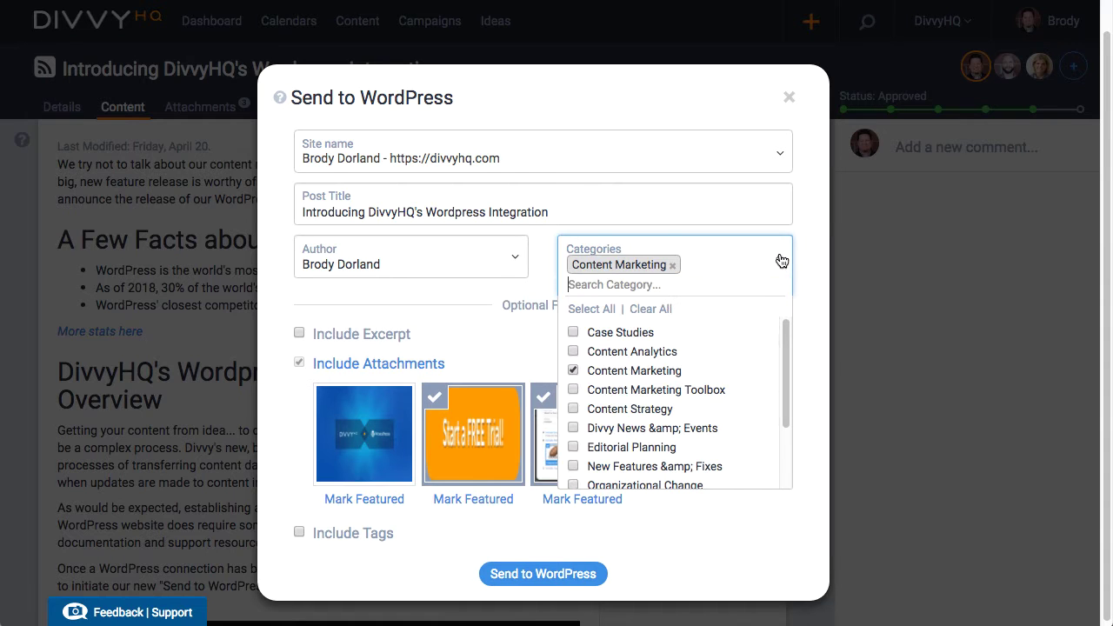
pyautogui.scroll(-1, 751, 414)
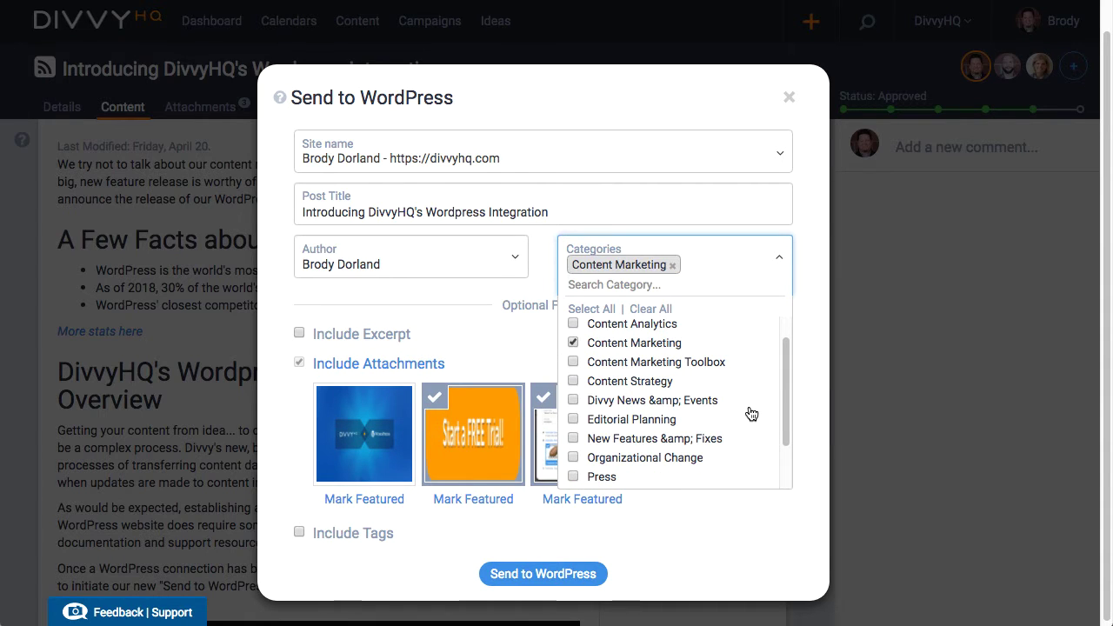
pyautogui.scroll(-1, 752, 414)
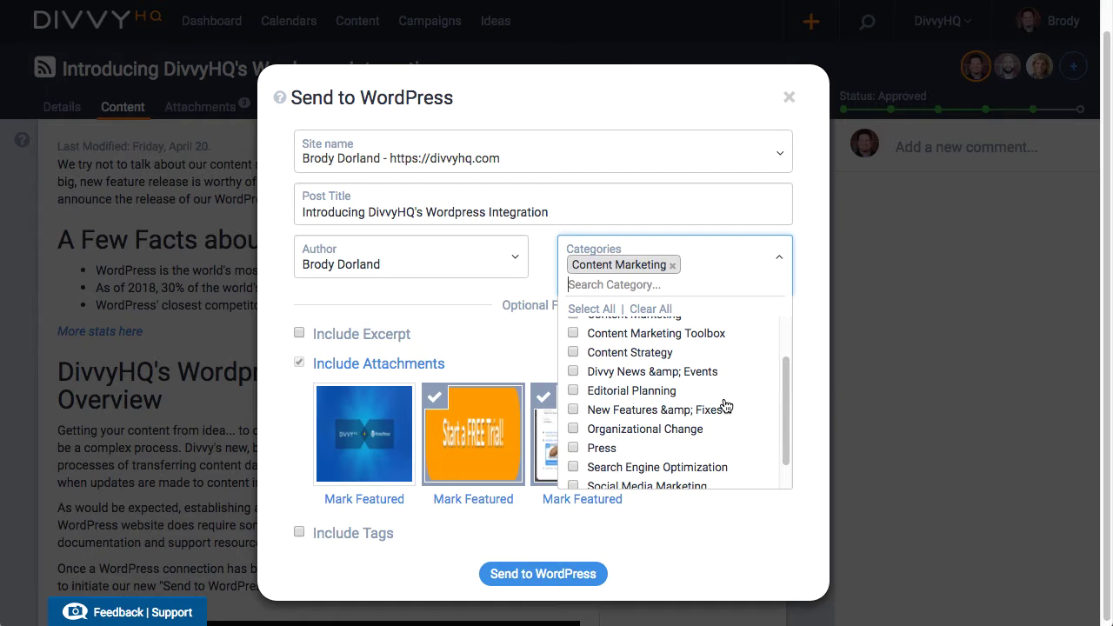
pyautogui.click(574, 410)
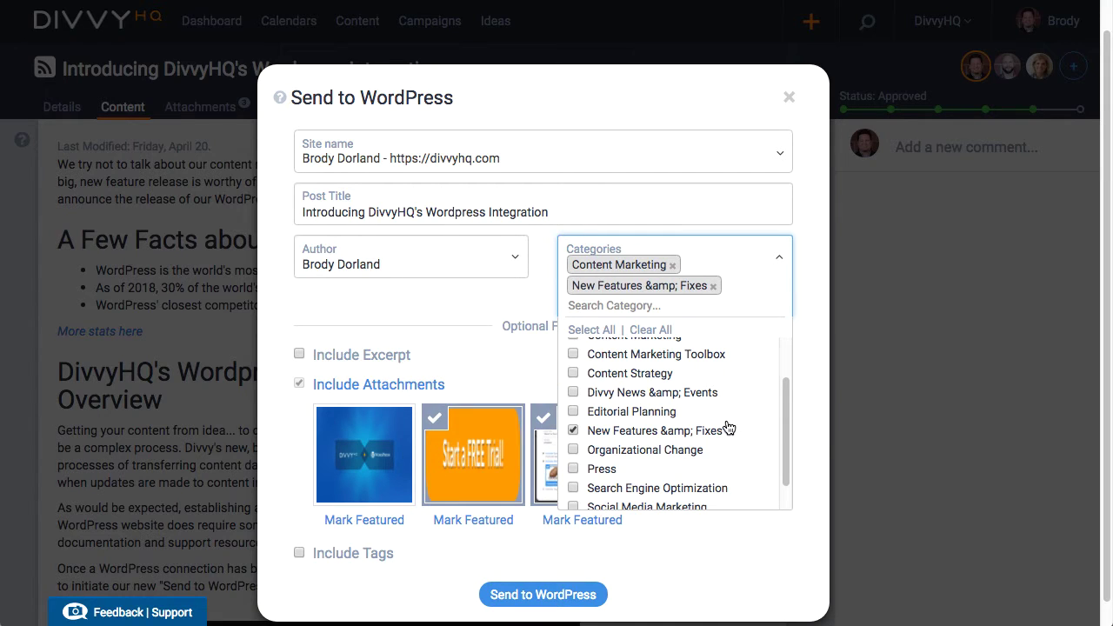
pyautogui.click(802, 296)
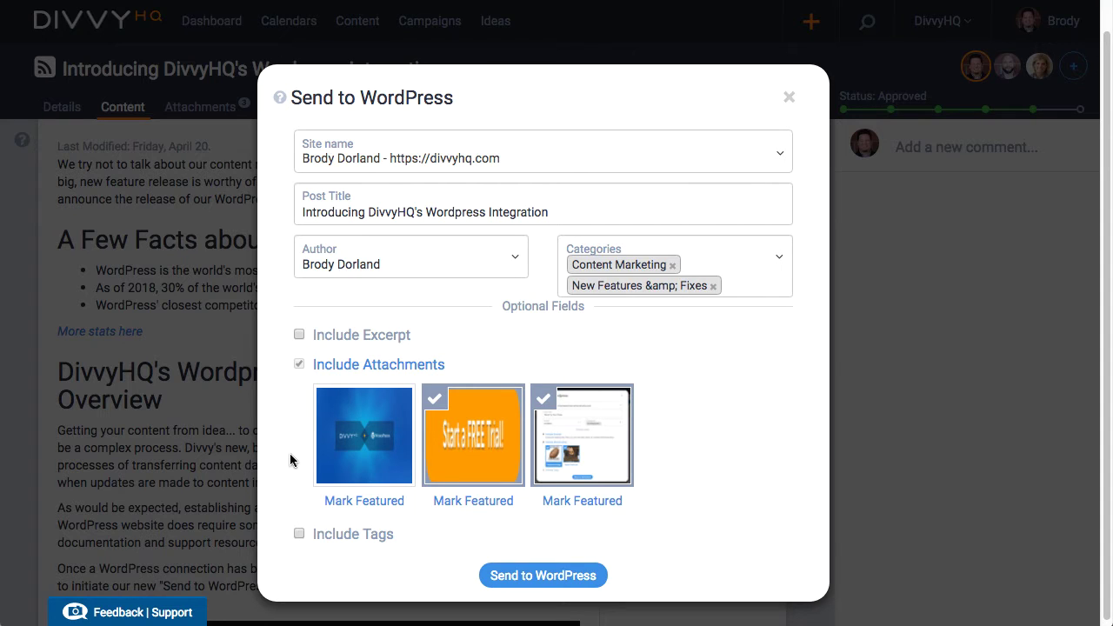
# - Mark the blue DivvyHQ and WordPress image as featured, and include the existing tag Wordpress
pyautogui.click(347, 503)
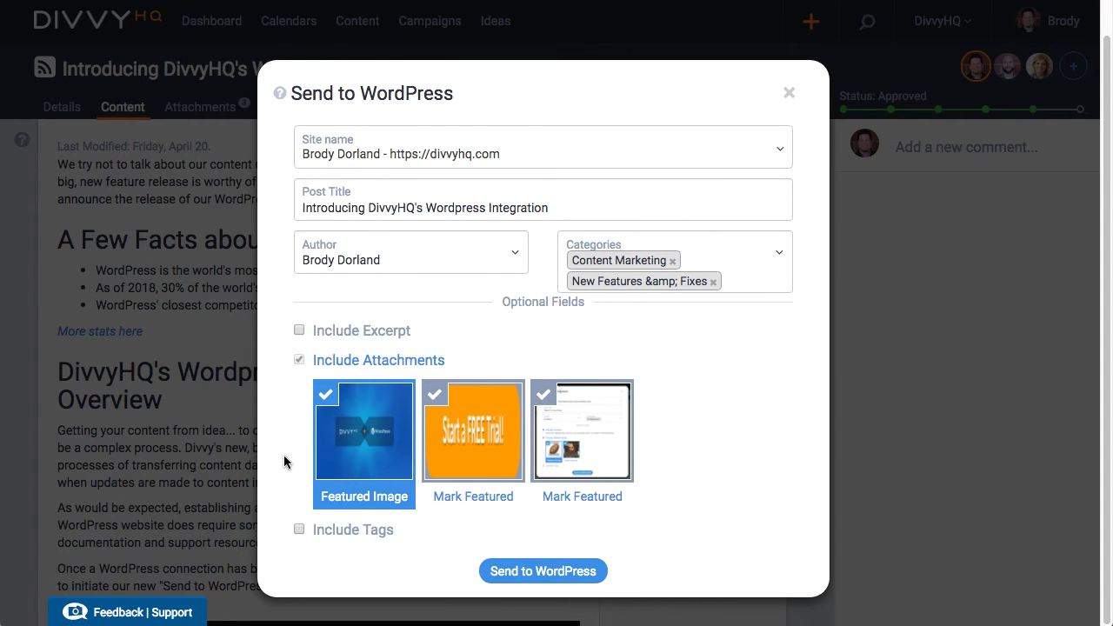
pyautogui.click(298, 530)
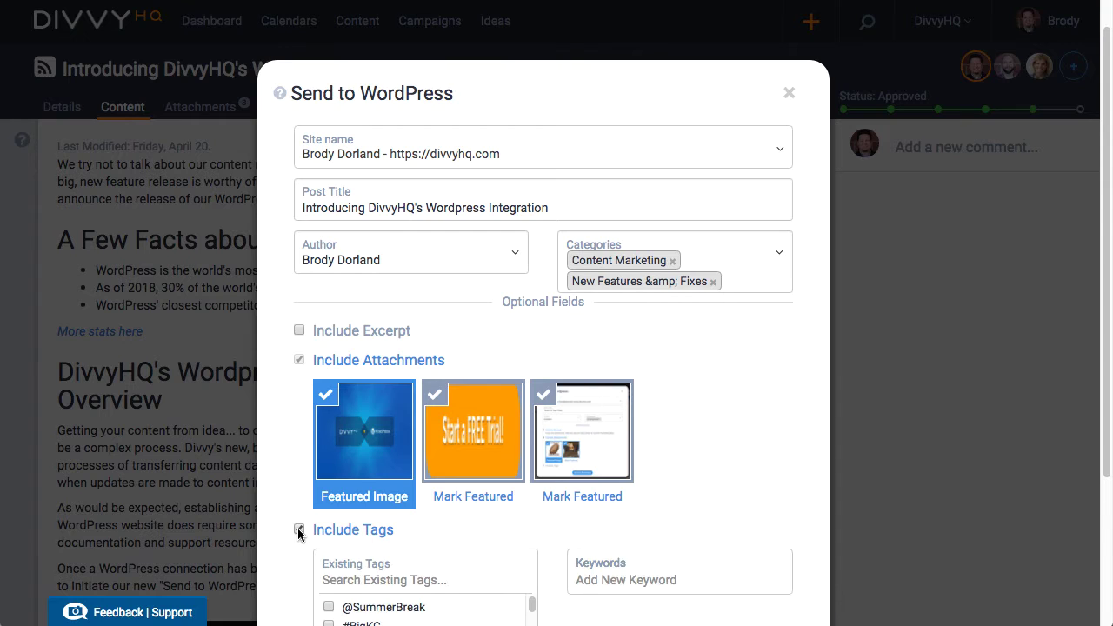
pyautogui.scroll(-3, 278, 559)
pyautogui.scroll(-1, 278, 559)
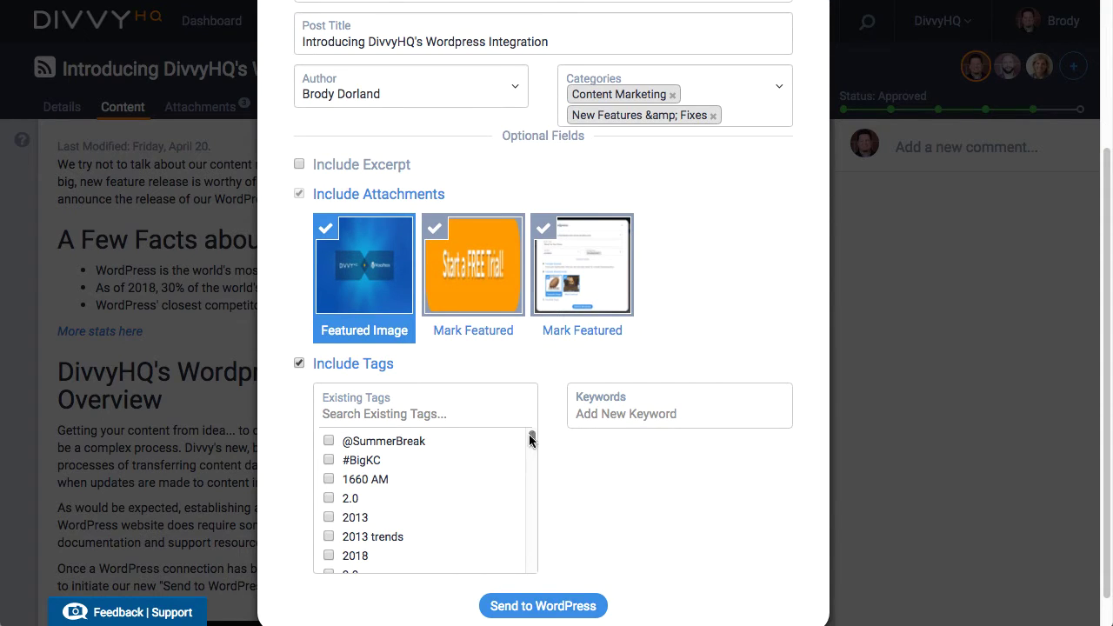
pyautogui.moveTo(532, 440)
pyautogui.mouseDown()
pyautogui.moveTo(530, 470)
pyautogui.moveTo(530, 432)
pyautogui.mouseUp()
pyautogui.write('word')
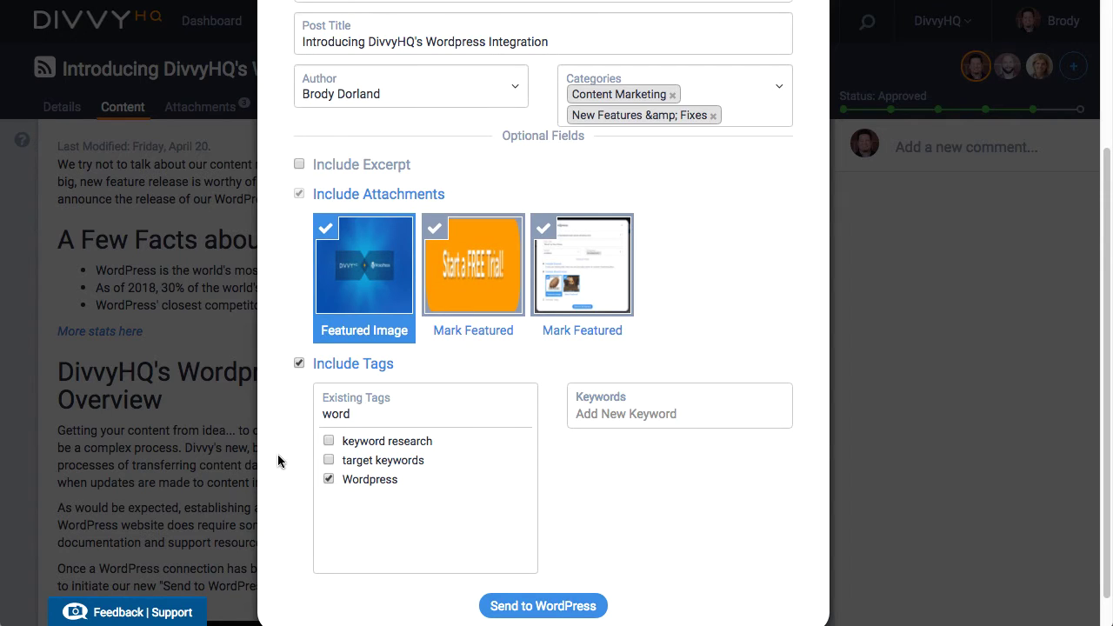
pyautogui.moveTo(350, 414); pyautogui.dragTo(318, 414)
pyautogui.press('BackSpace')
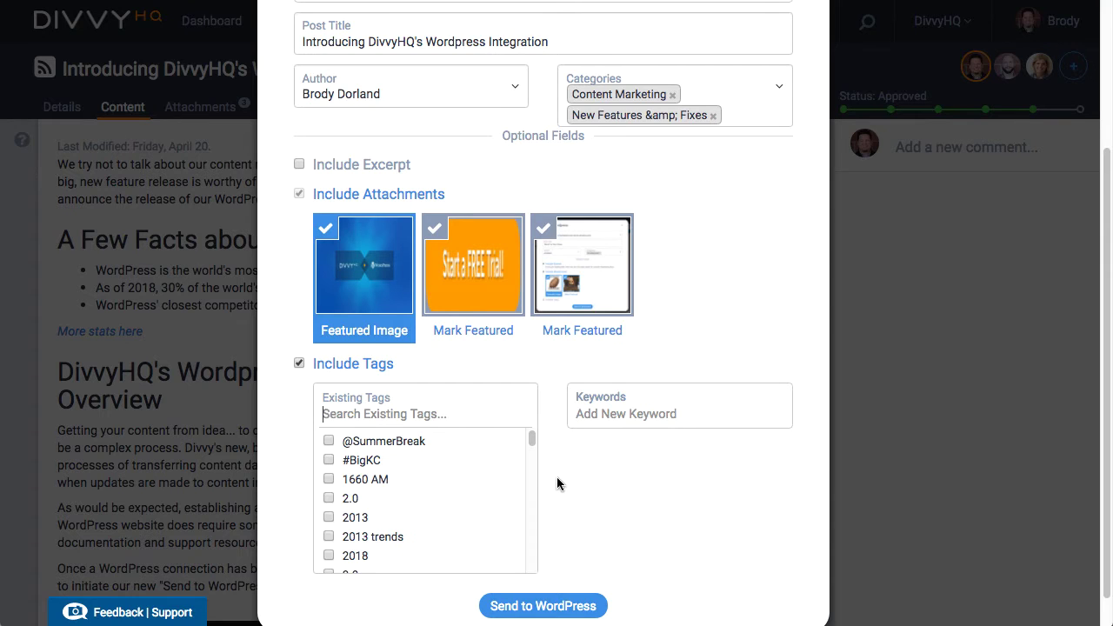
# - Check over the completed transfer form and send the post to WordPress
pyautogui.scroll(3, 560, 475)
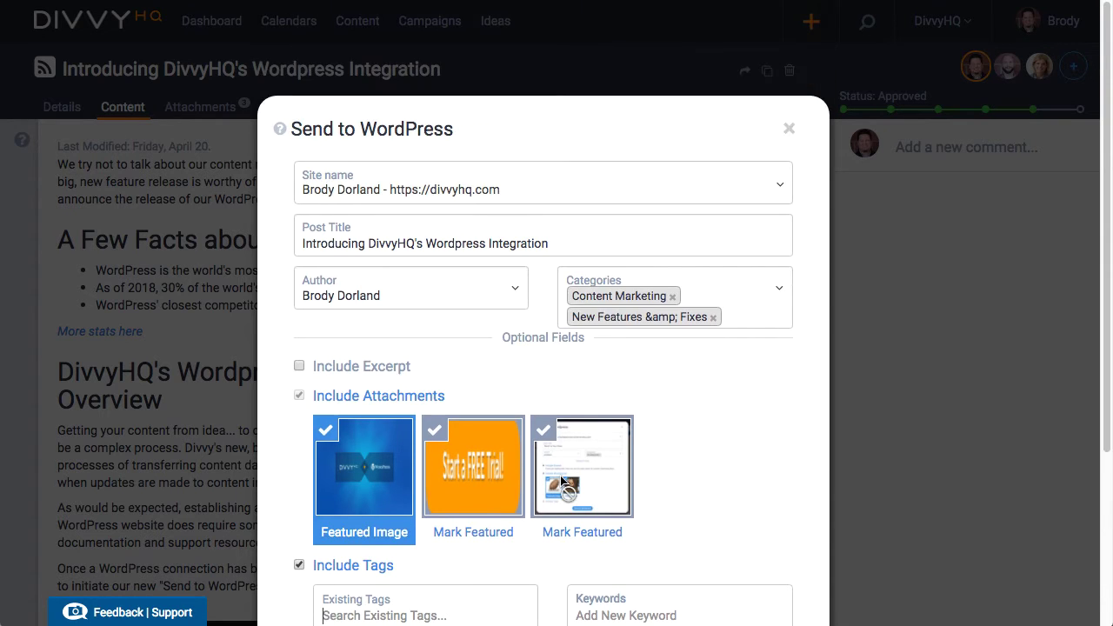
pyautogui.scroll(-3, 560, 475)
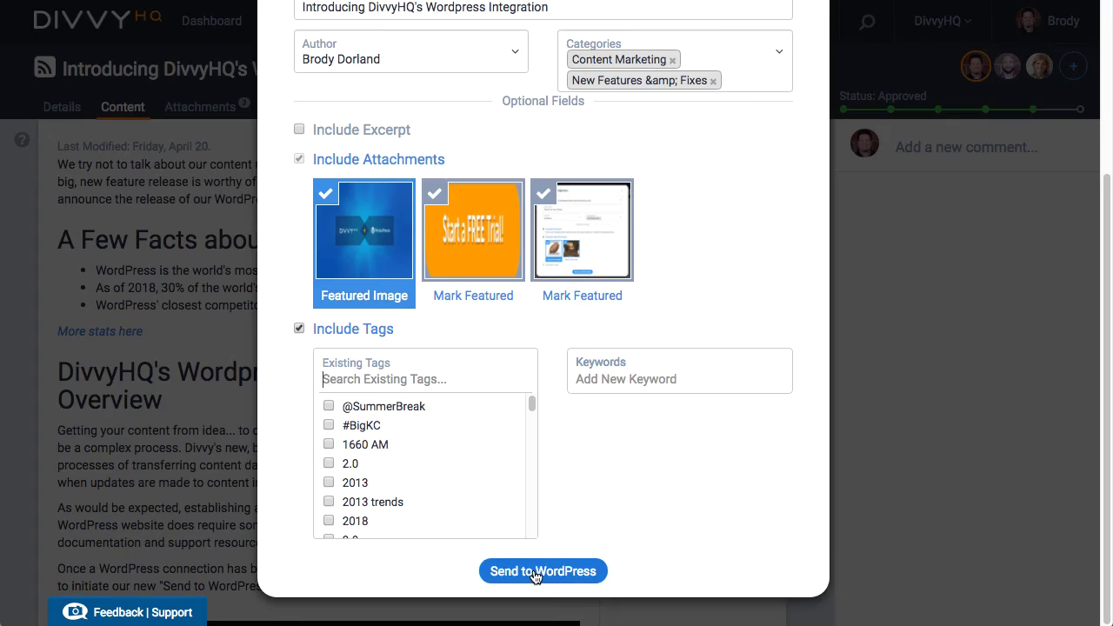
pyautogui.click(536, 573)
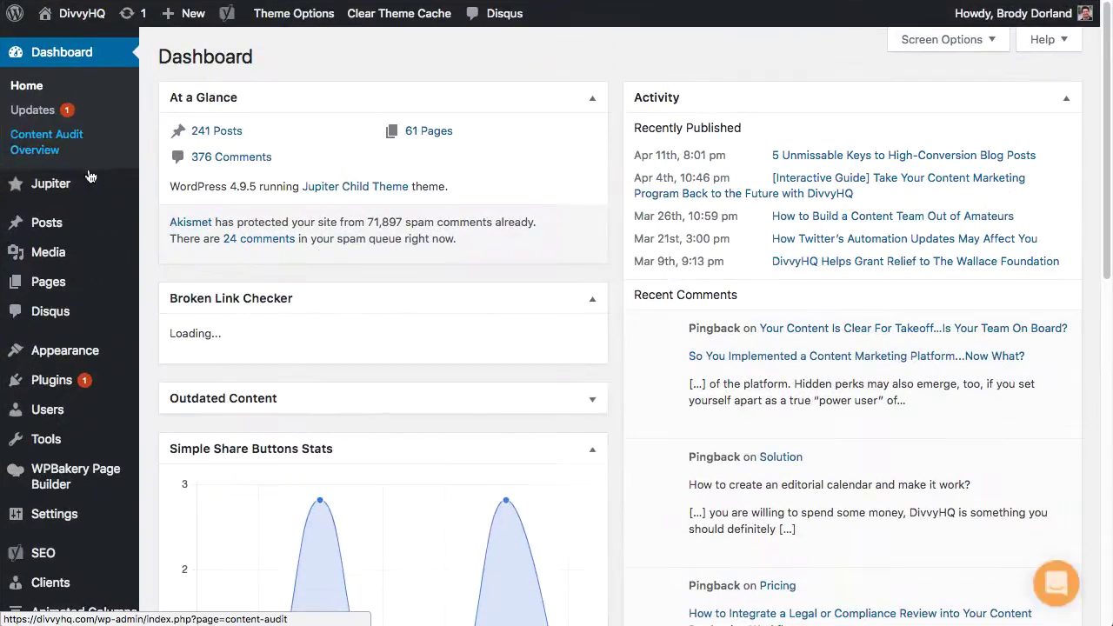
# - Switch to the WordPress admin, open the Introducing DivvyHQ's WordPress Integration draft from all posts, and check its title
pyautogui.moveTo(52, 224)
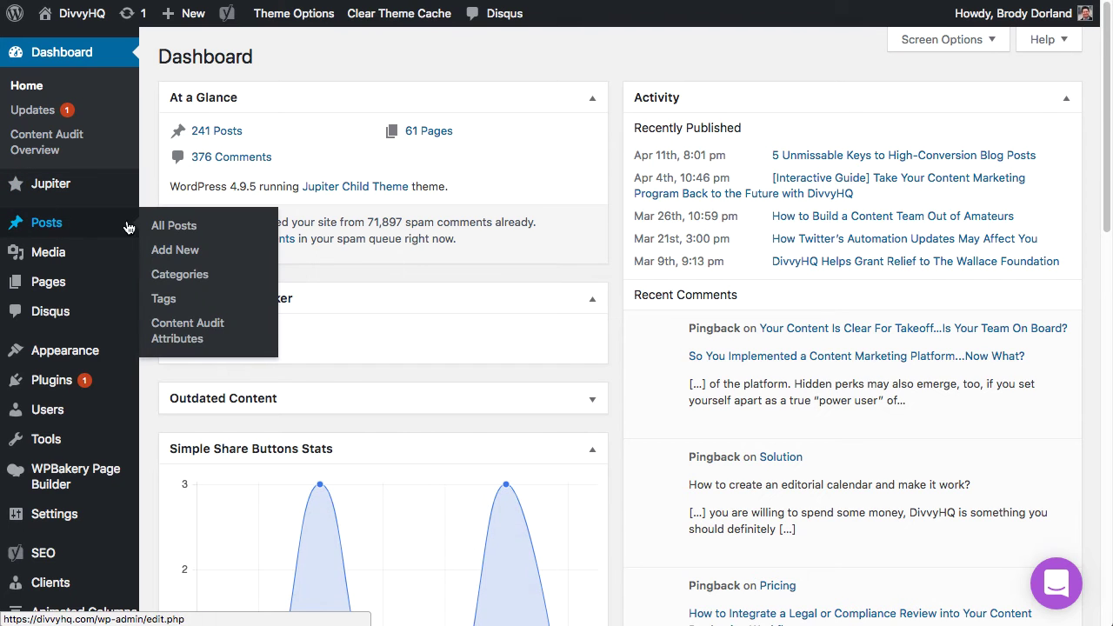
pyautogui.click(173, 226)
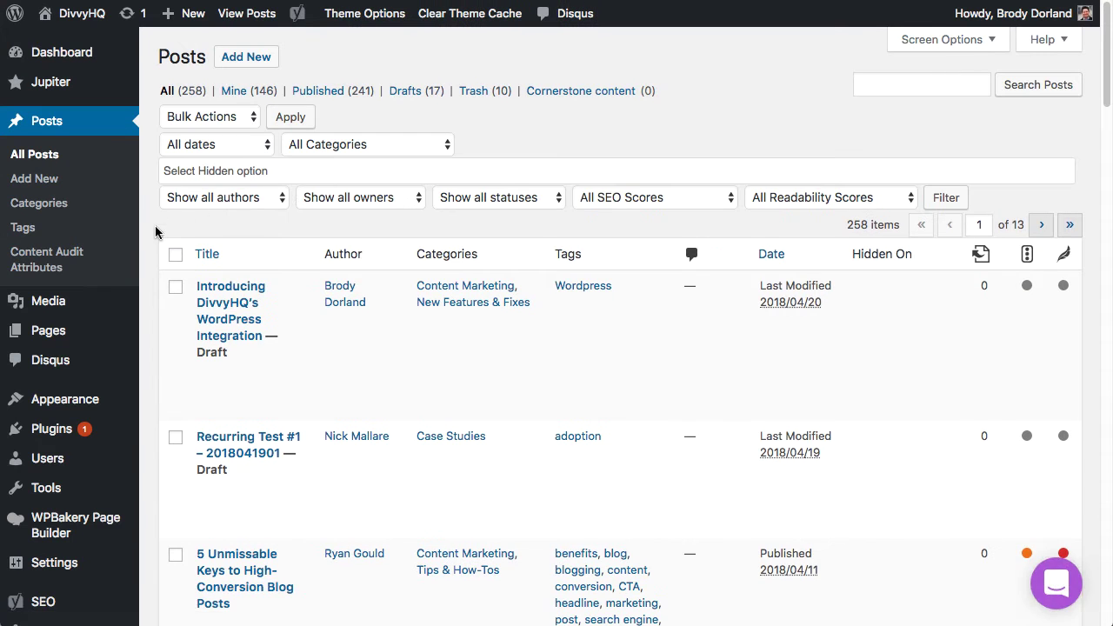
pyautogui.click(227, 310)
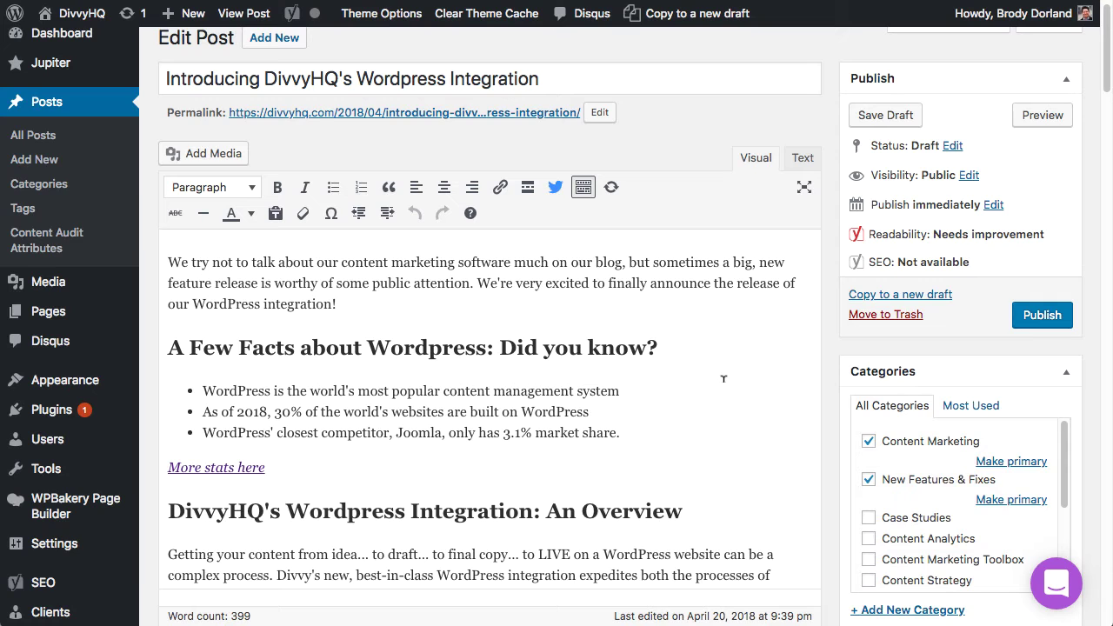
pyautogui.moveTo(554, 83); pyautogui.dragTo(161, 87)
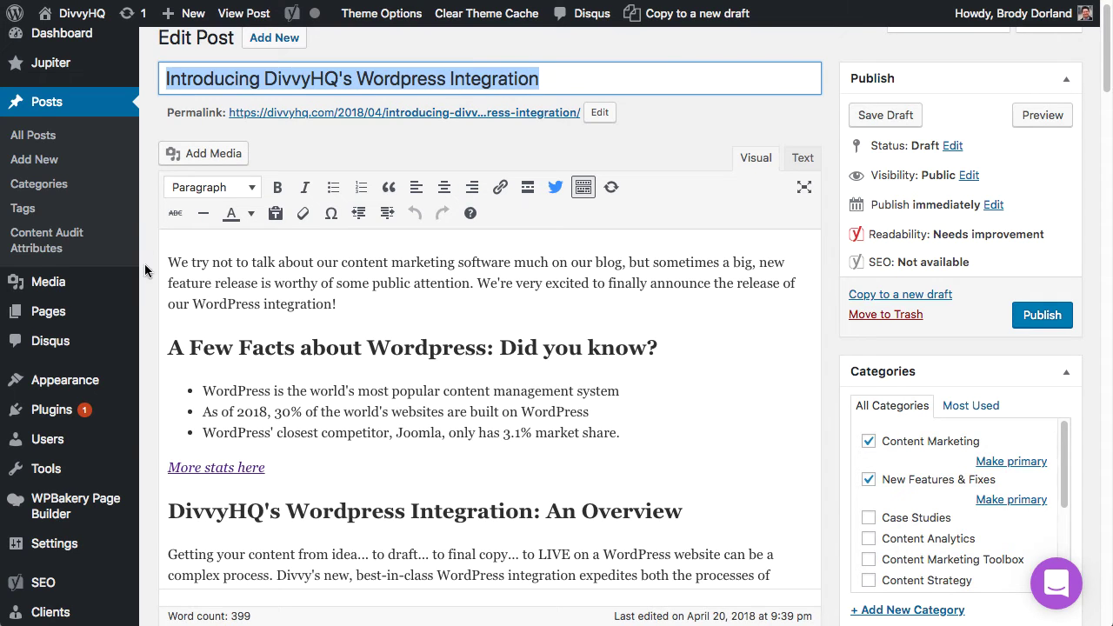
pyautogui.click(146, 303)
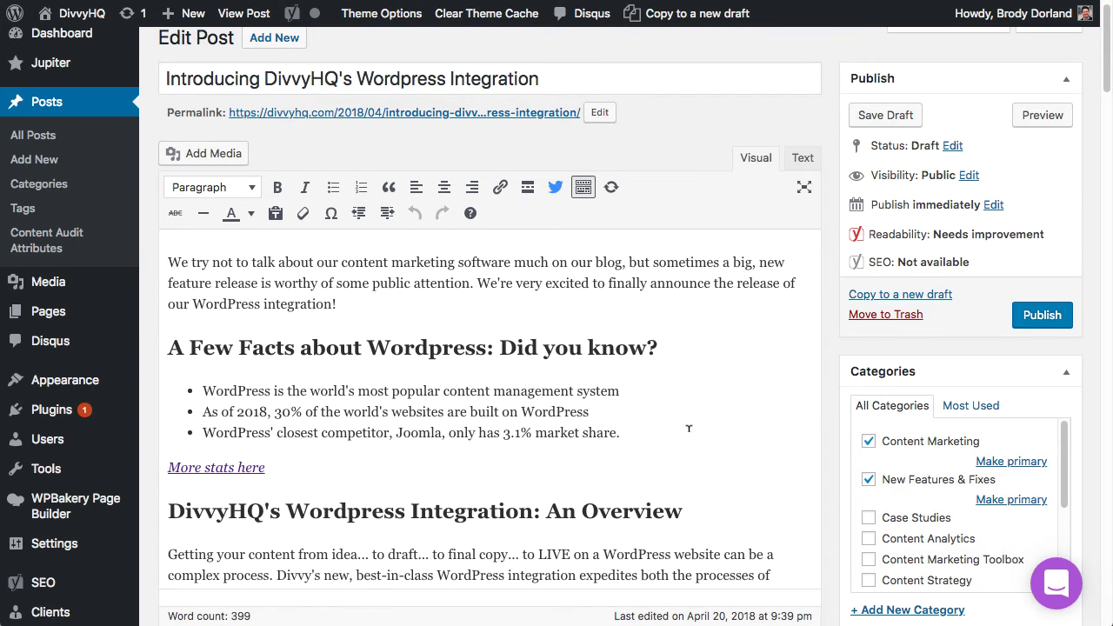
# - Look through the draft's body and make New Features & Fixes its primary category
pyautogui.scroll(-1, 686, 426)
pyautogui.scroll(-5, 689, 428)
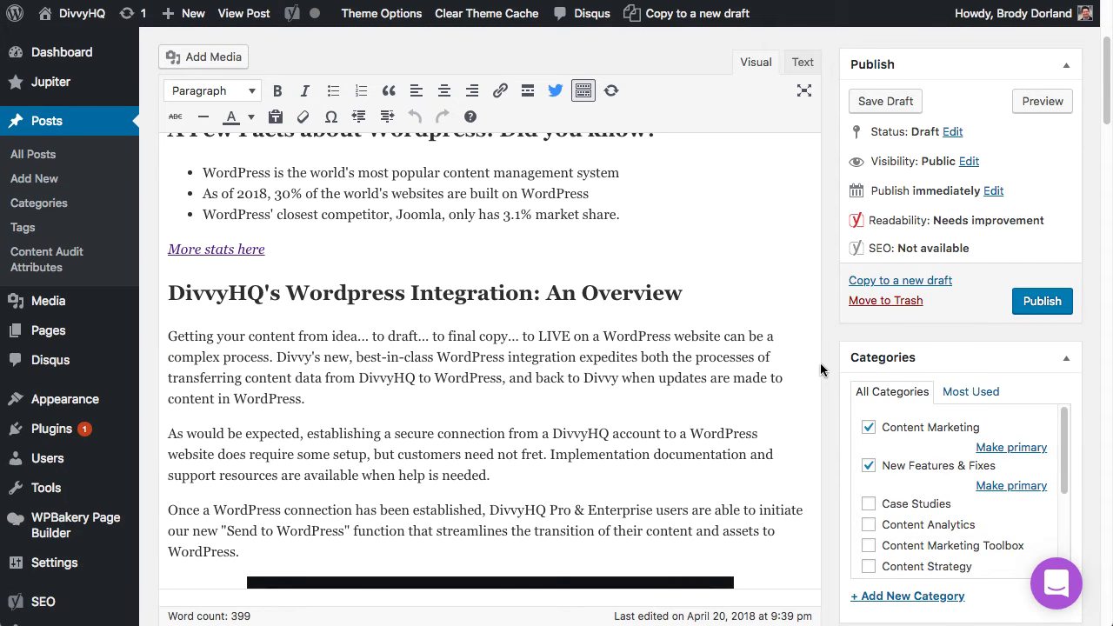
pyautogui.scroll(-2, 822, 369)
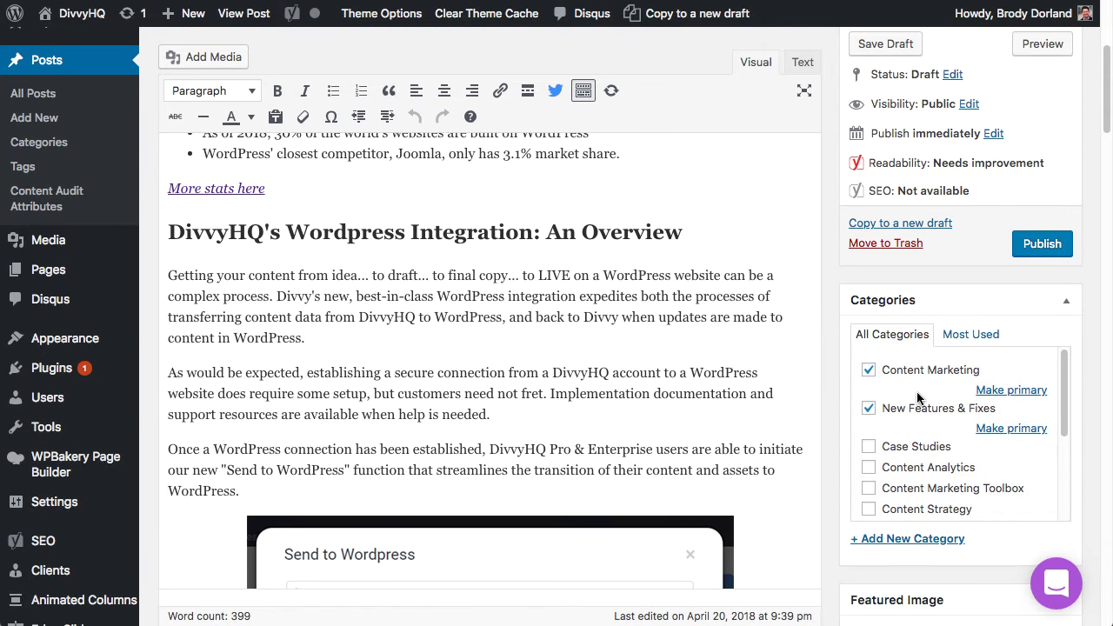
pyautogui.click(1000, 428)
pyautogui.scroll(-5, 837, 414)
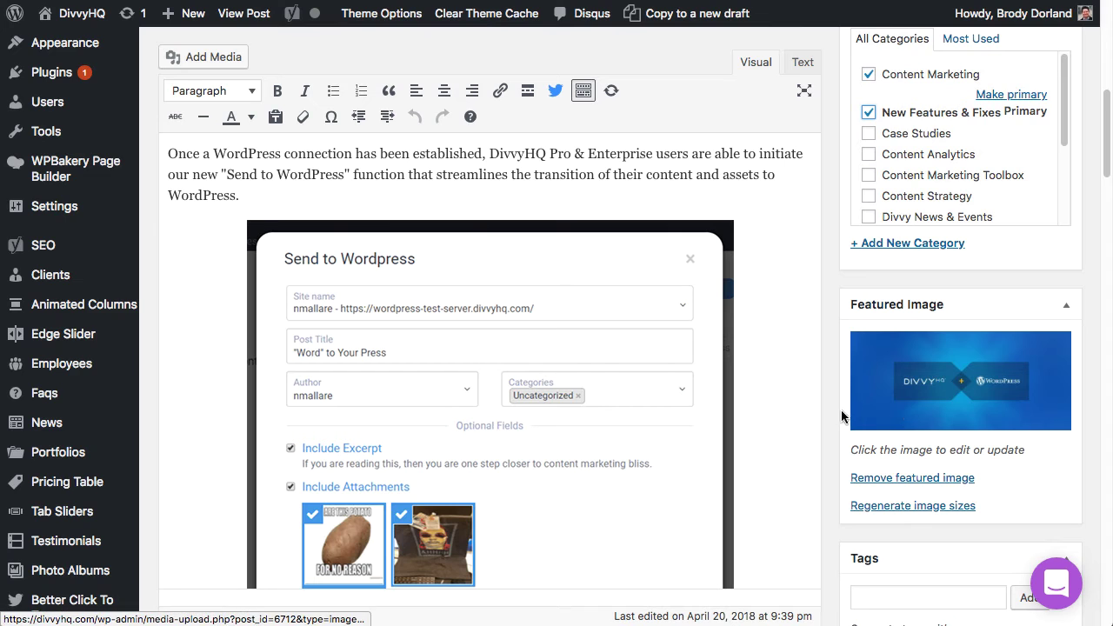
# - Check the draft's featured image, tags and remaining body content, and save the draft
pyautogui.scroll(-3, 826, 418)
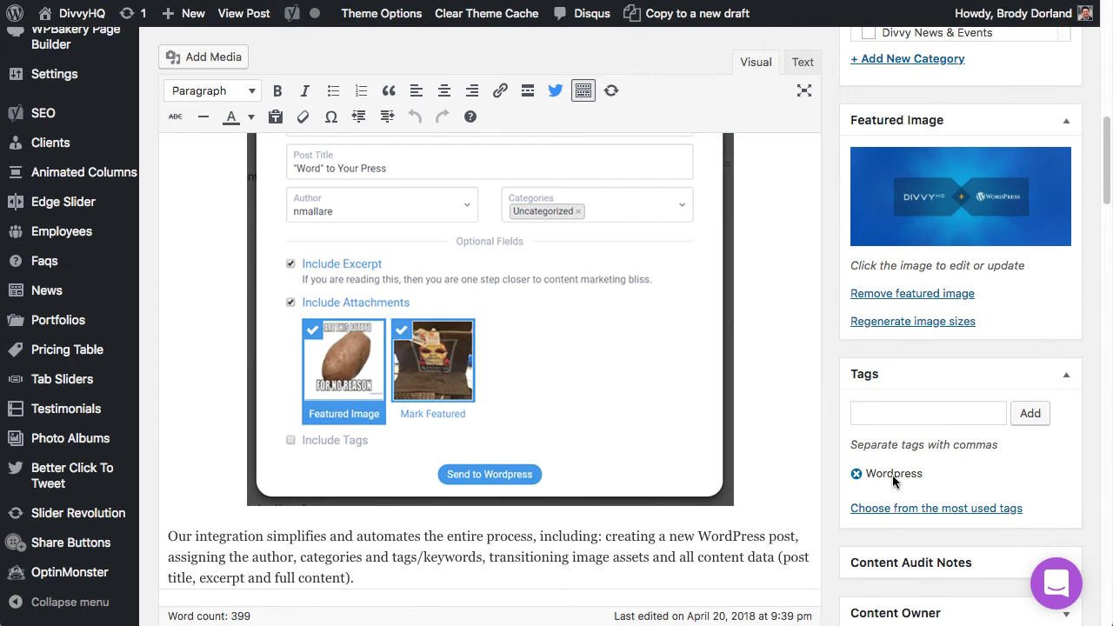
pyautogui.scroll(-3, 831, 467)
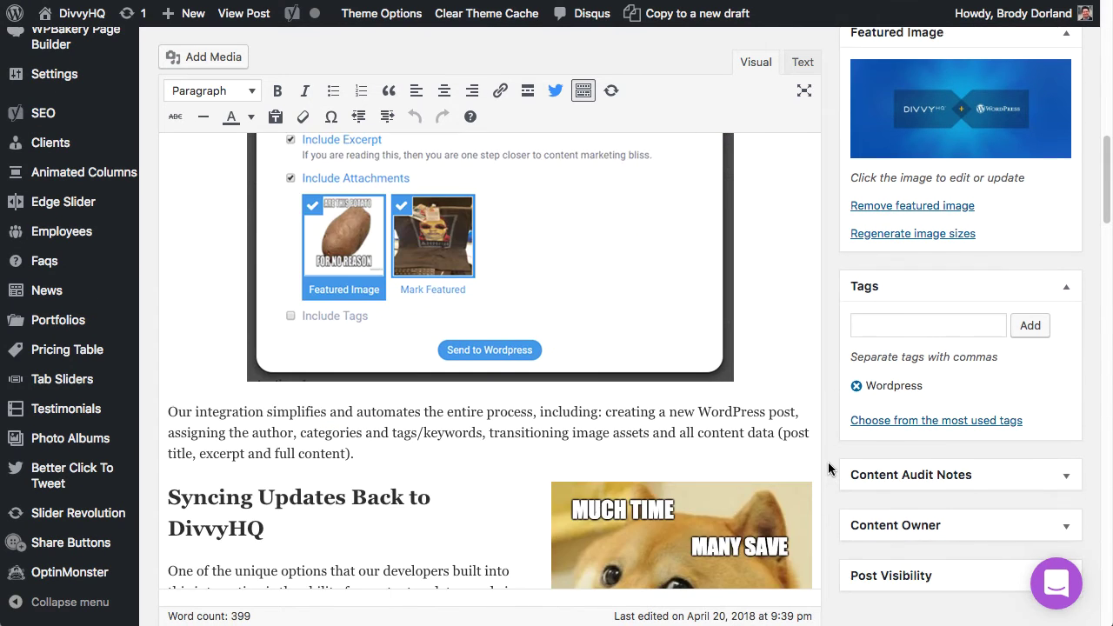
pyautogui.scroll(-6, 829, 467)
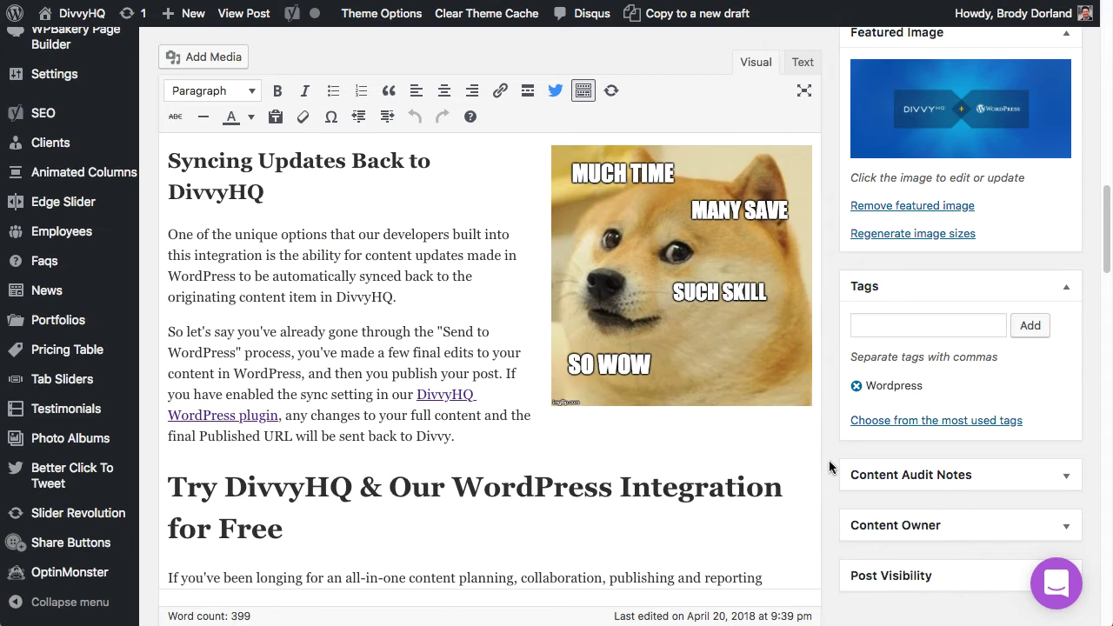
pyautogui.scroll(15, 829, 460)
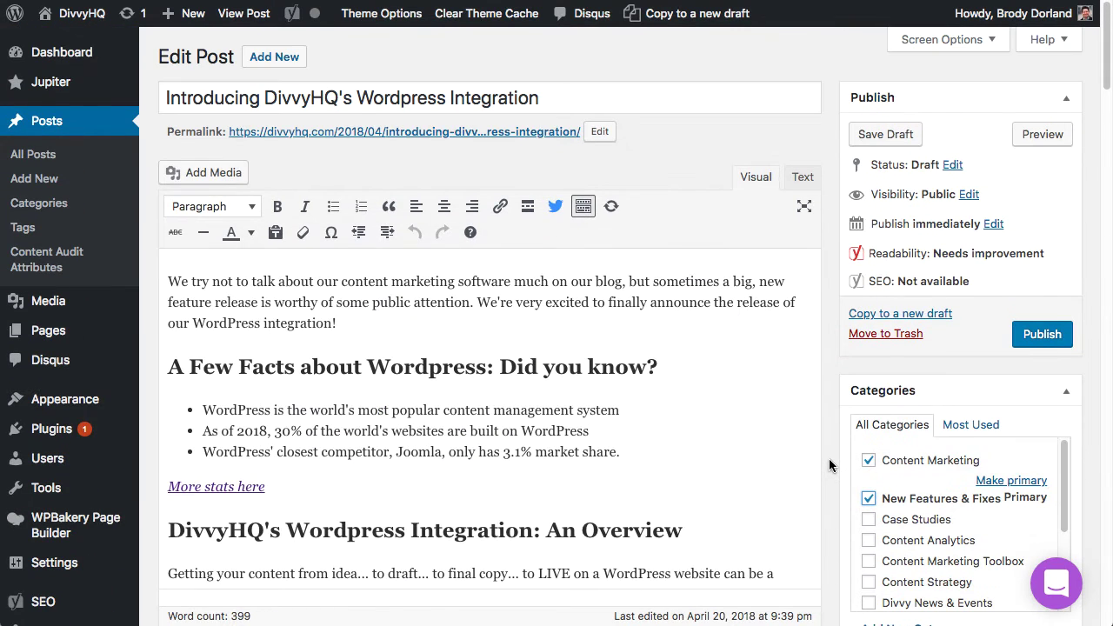
pyautogui.click(876, 138)
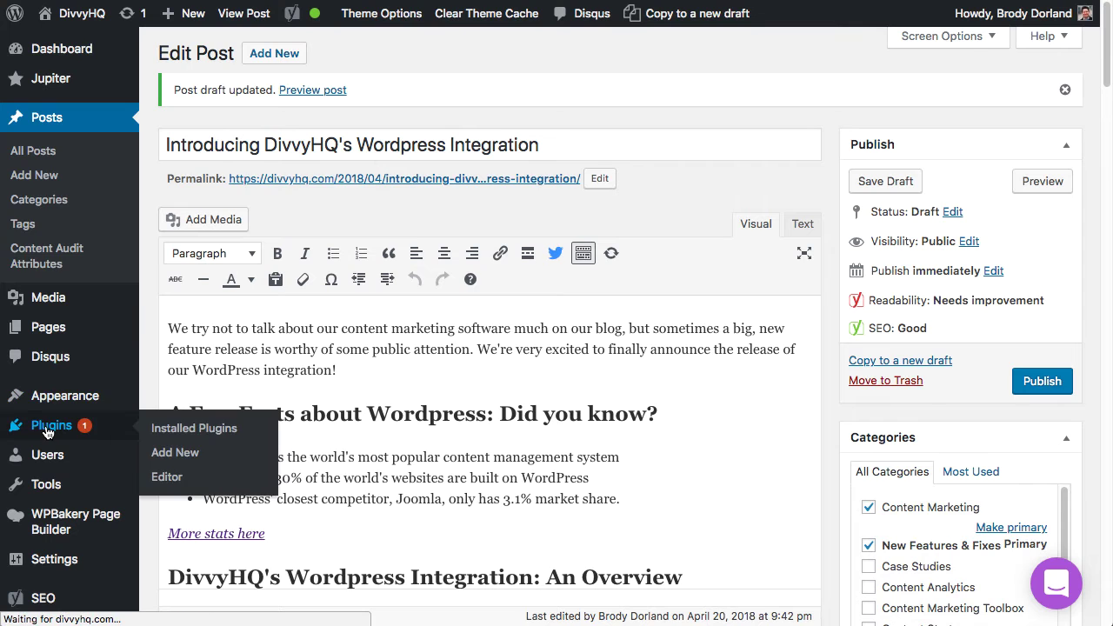
# - Find the DivvyHQ plugin among the installed WordPress plugins and open its settings page
pyautogui.click(43, 425)
pyautogui.scroll(-2, 379, 426)
pyautogui.scroll(-6, 379, 426)
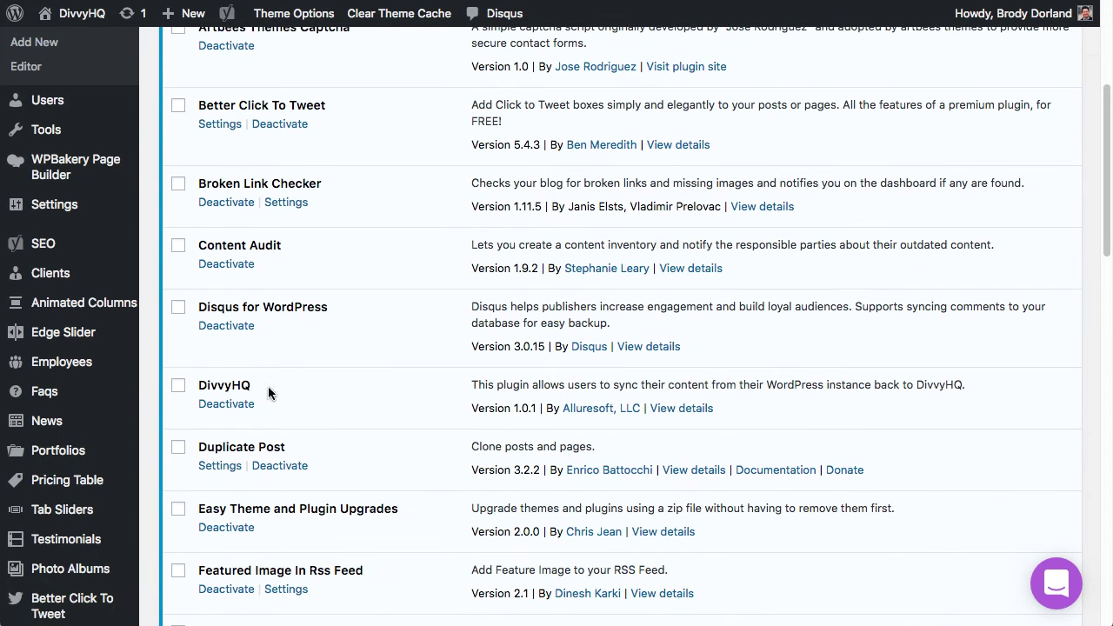
pyautogui.moveTo(62, 209)
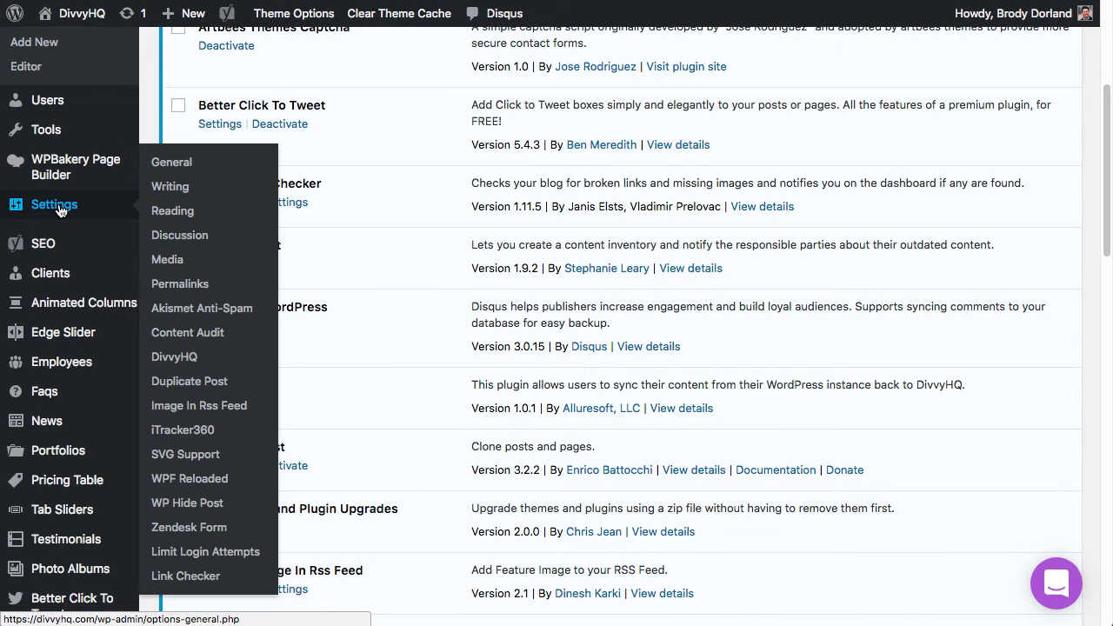
pyautogui.click(179, 358)
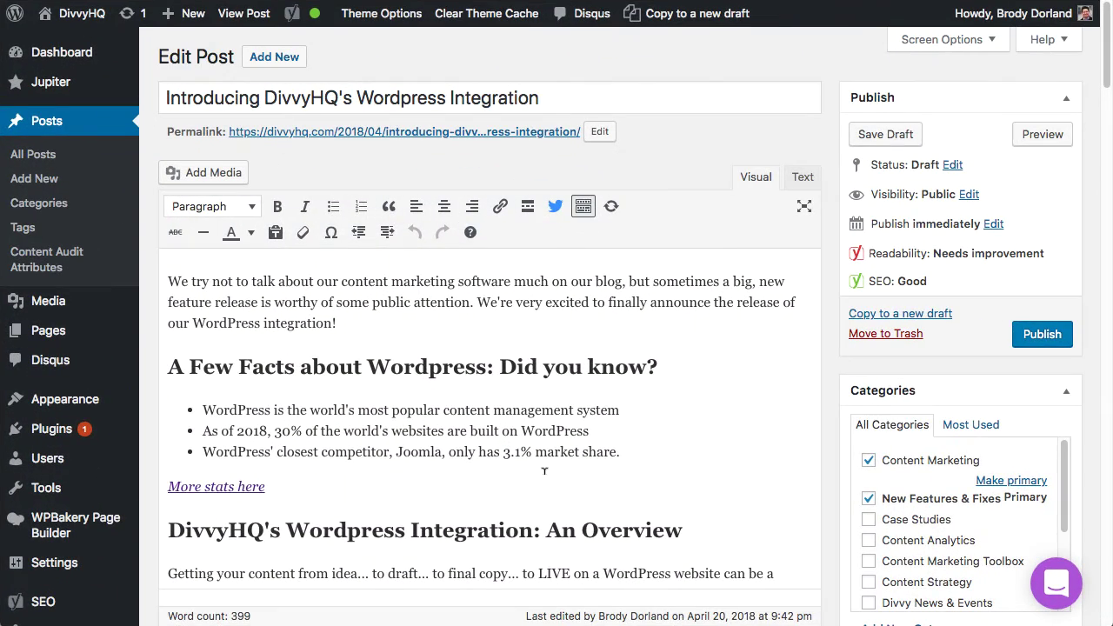
# - Correct "Wordpress" to "WordPress" in the draft's Integration: An Overview heading, save the change and publish the post
pyautogui.scroll(-3, 544, 471)
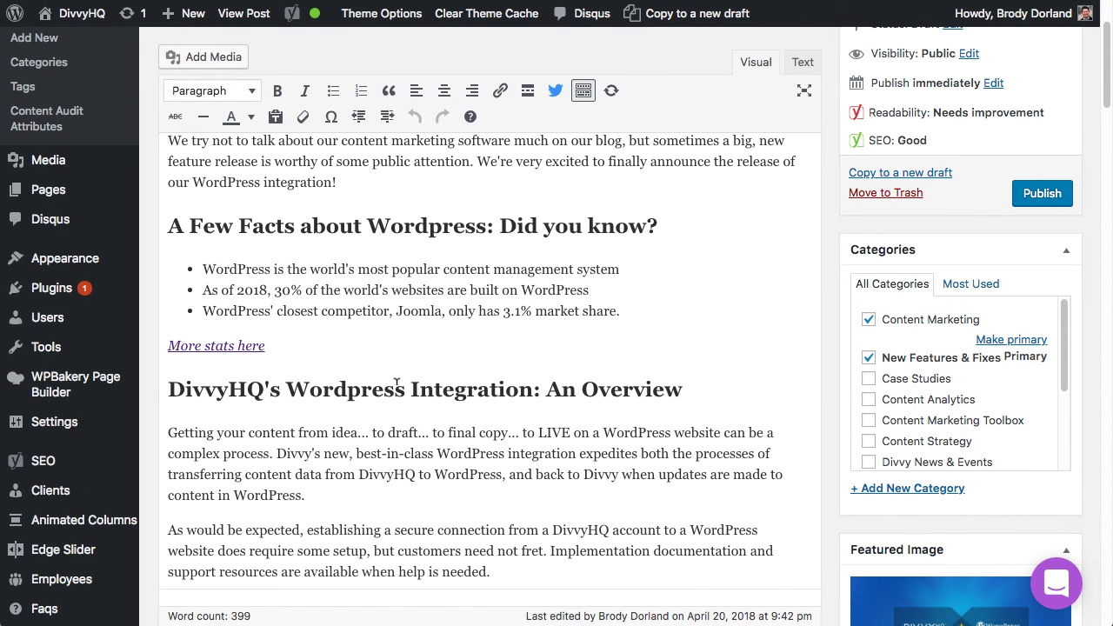
pyautogui.moveTo(348, 389); pyautogui.dragTo(354, 389)
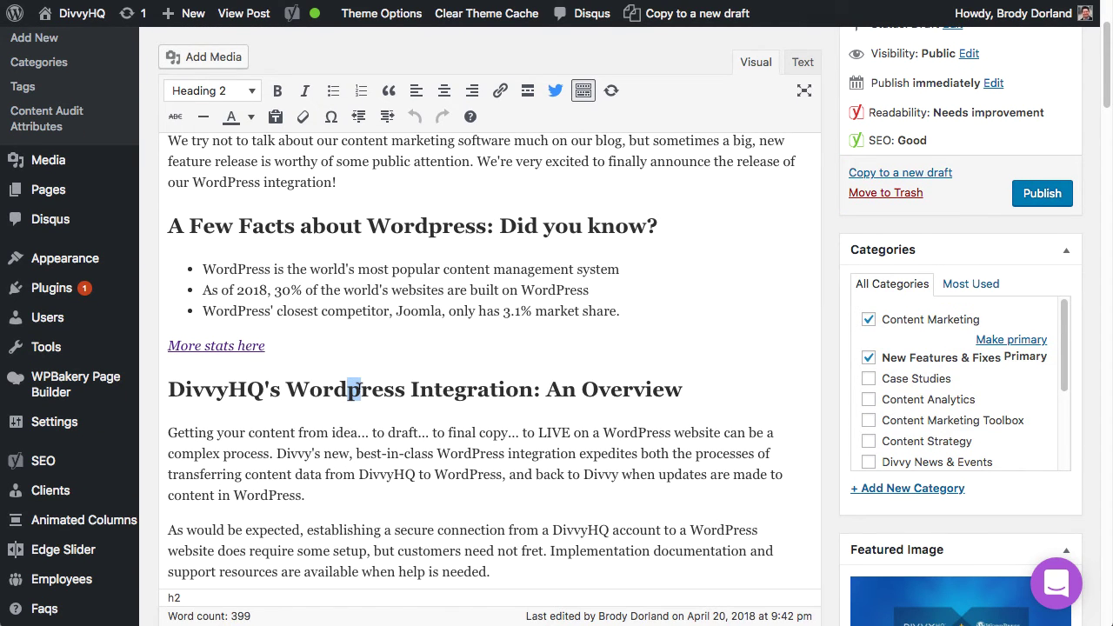
pyautogui.write('P')
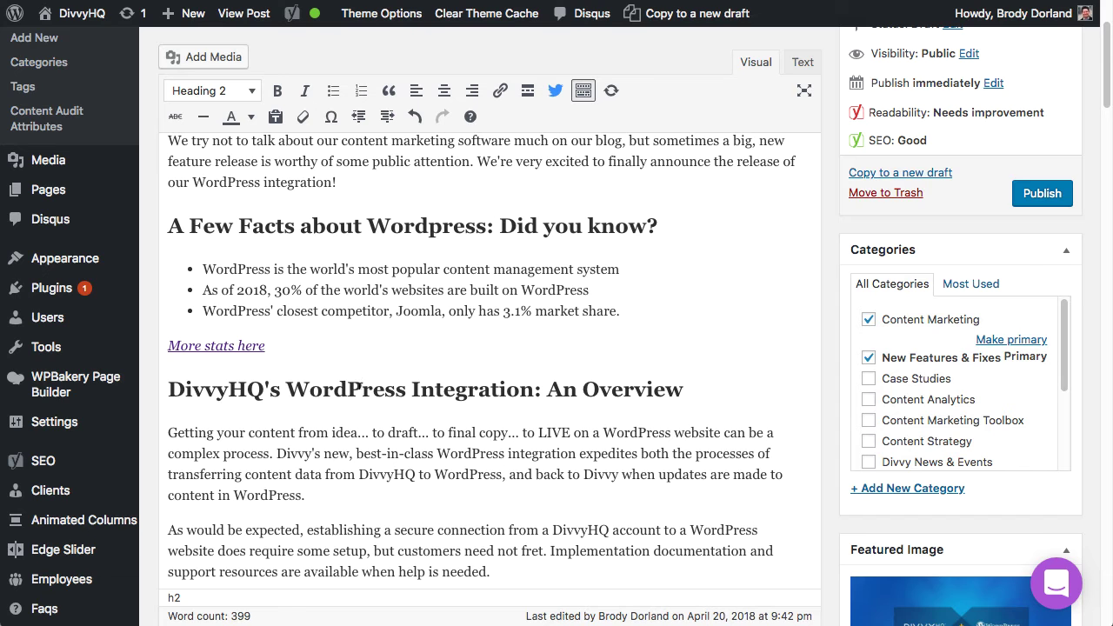
pyautogui.hotkey('ctrl', 's')
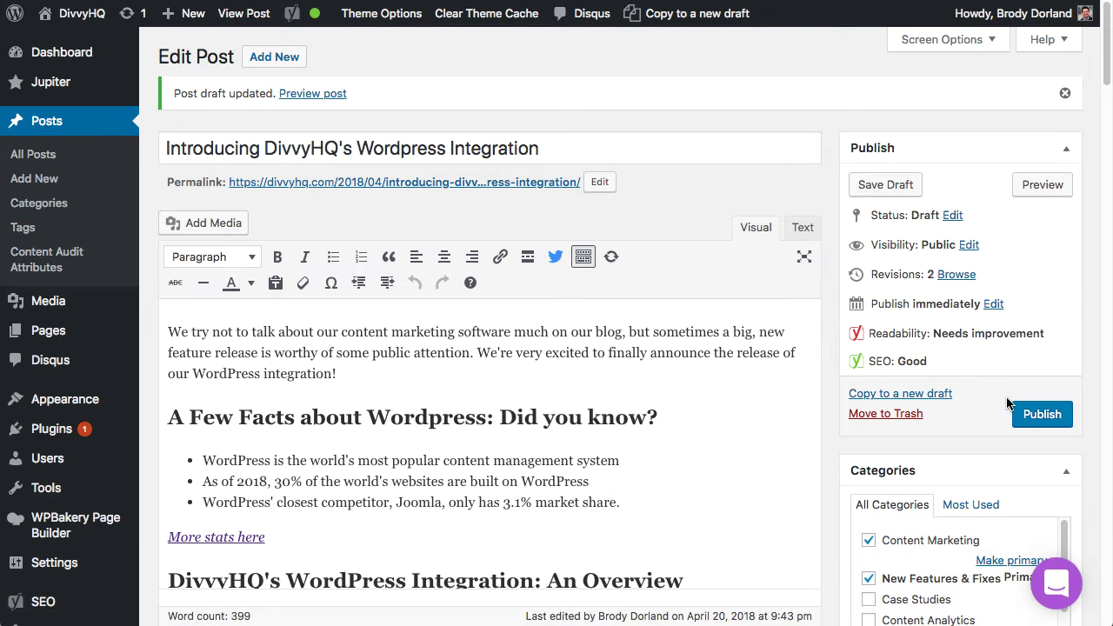
pyautogui.click(1035, 416)
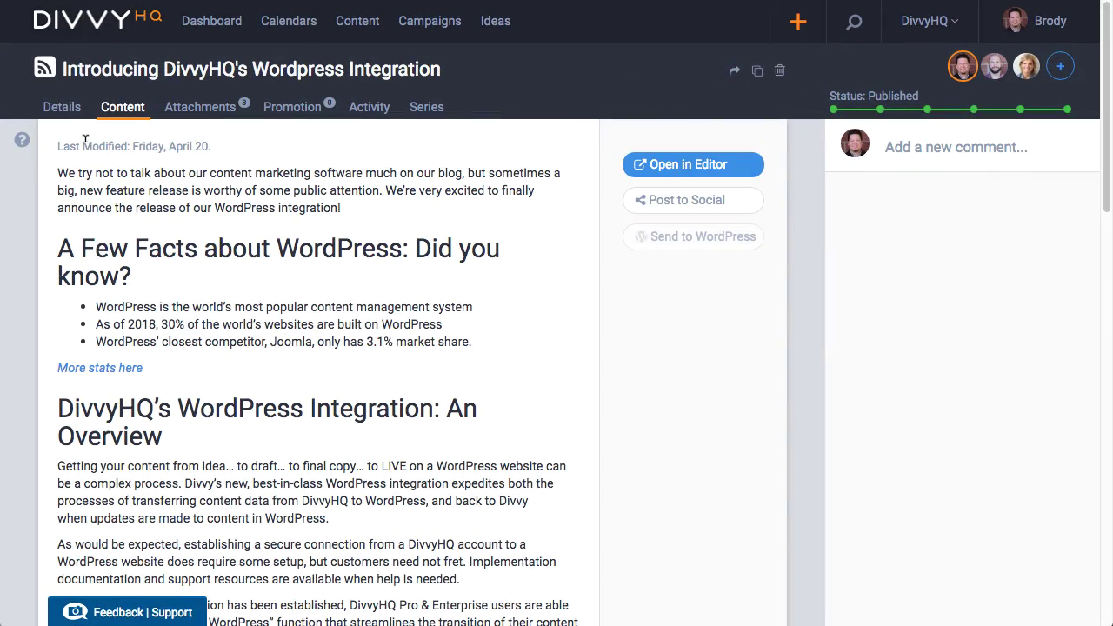
# - Switch to the post's details in DivvyHQ and check its status and published URL
pyautogui.click(61, 107)
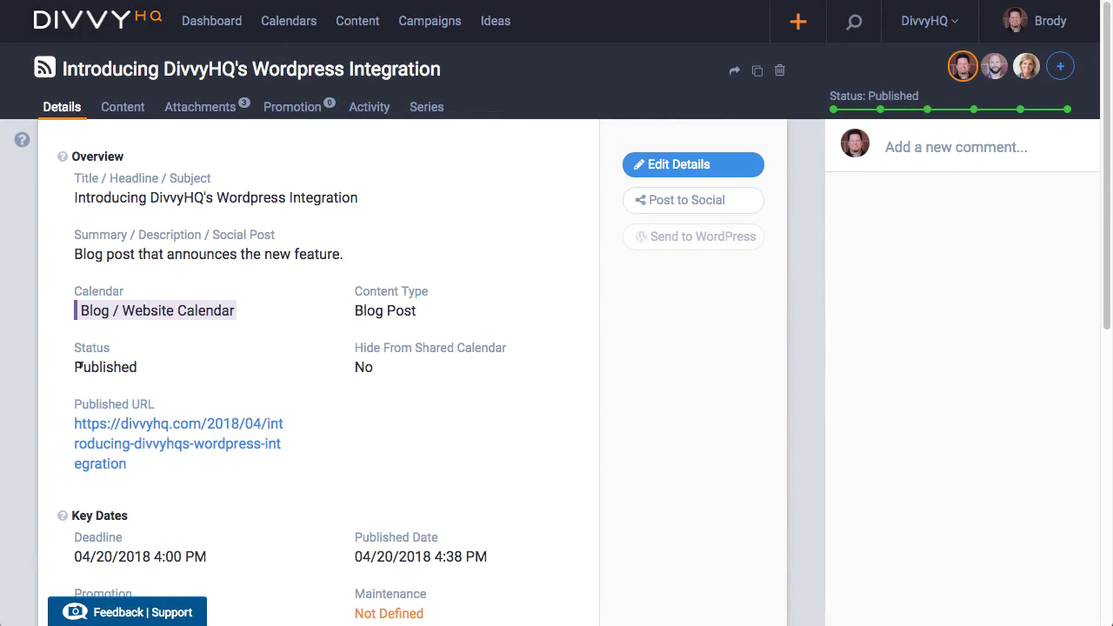
pyautogui.moveTo(75, 367); pyautogui.dragTo(137, 368)
pyautogui.click(176, 374)
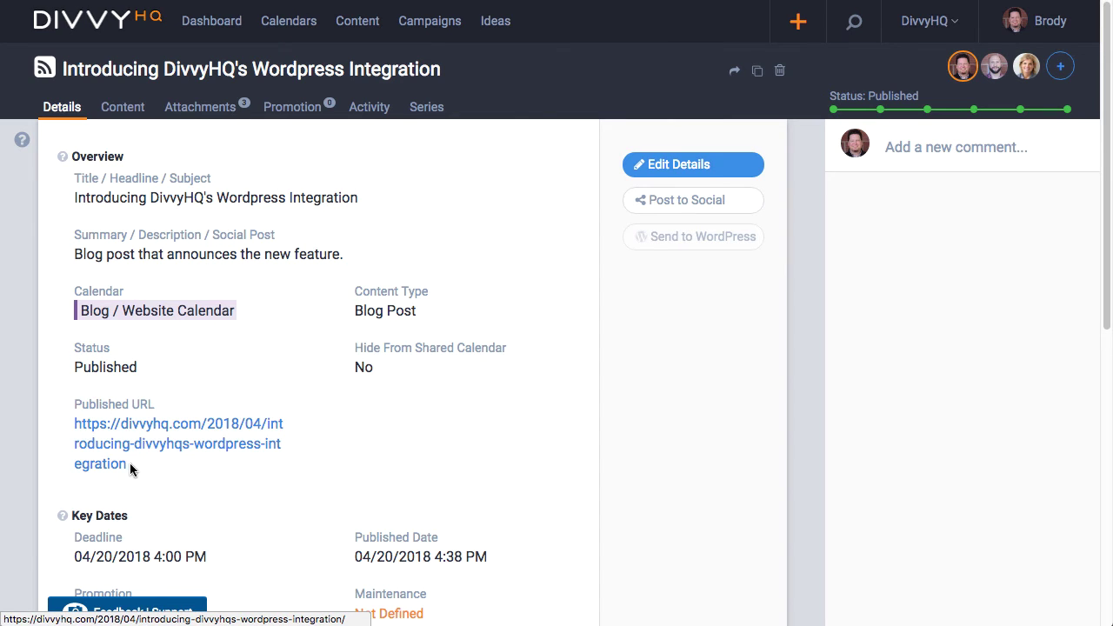
# - Examine the post's content in DivvyHQ for the synced WordPress heading correction and look through the rest of the body
pyautogui.click(126, 108)
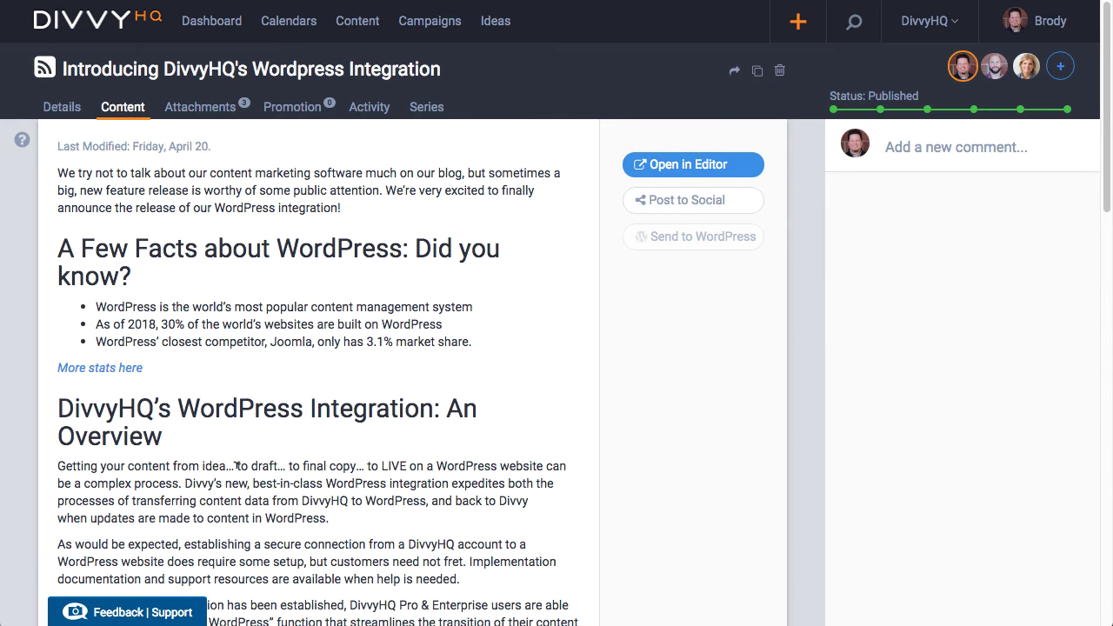
pyautogui.scroll(-3, 236, 465)
pyautogui.scroll(1, 236, 466)
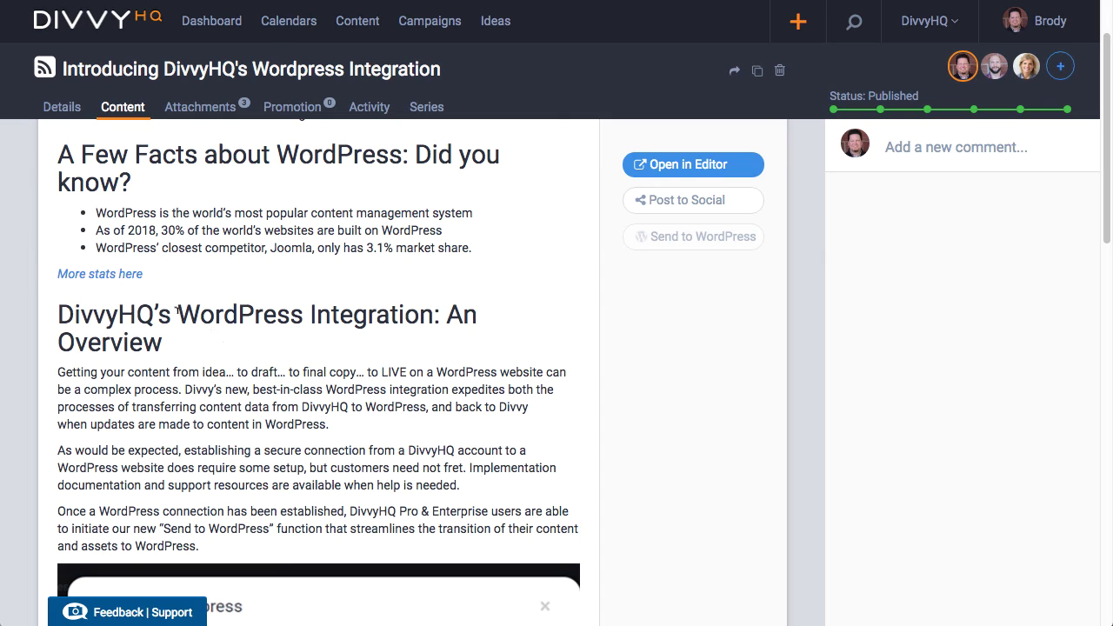
pyautogui.moveTo(240, 311); pyautogui.dragTo(252, 313)
pyautogui.click(244, 352)
pyautogui.scroll(-10, 255, 442)
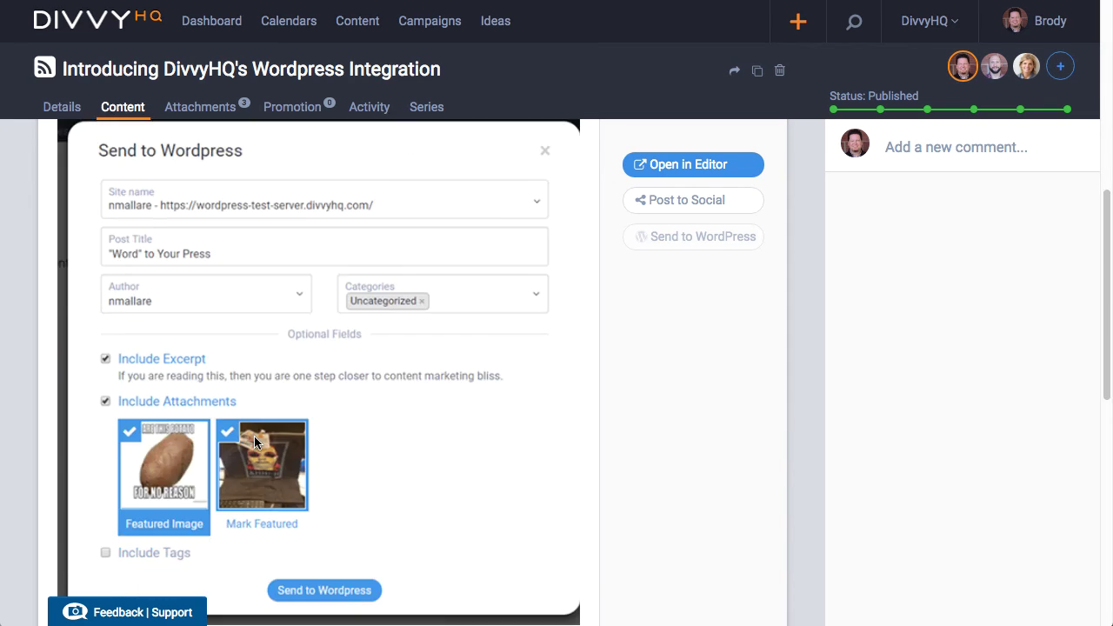
pyautogui.scroll(-15, 254, 442)
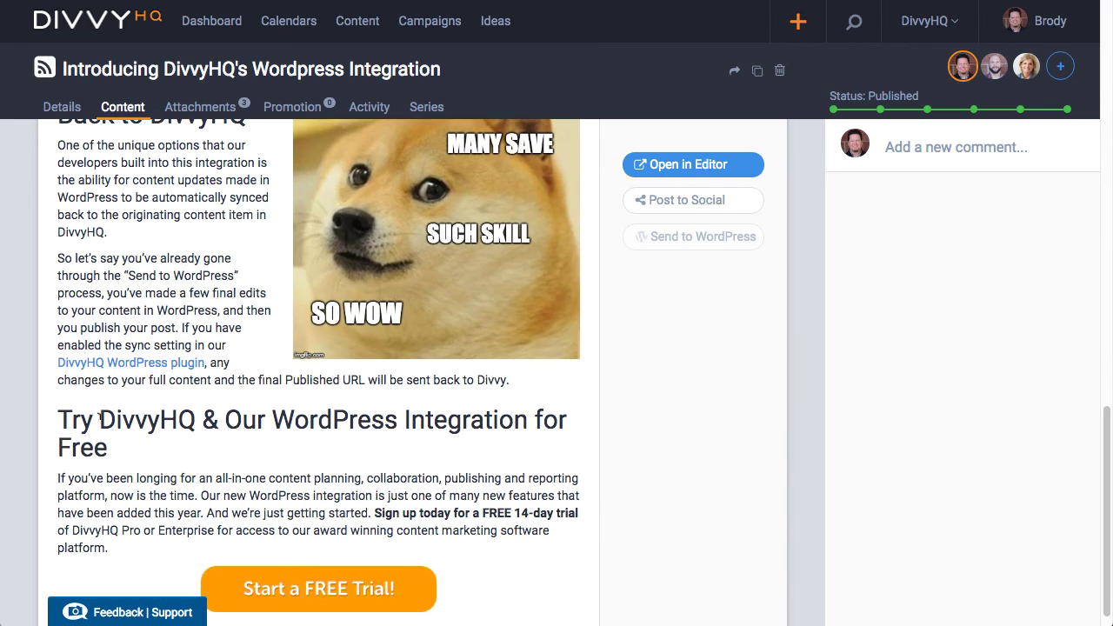
pyautogui.scroll(20, 198, 439)
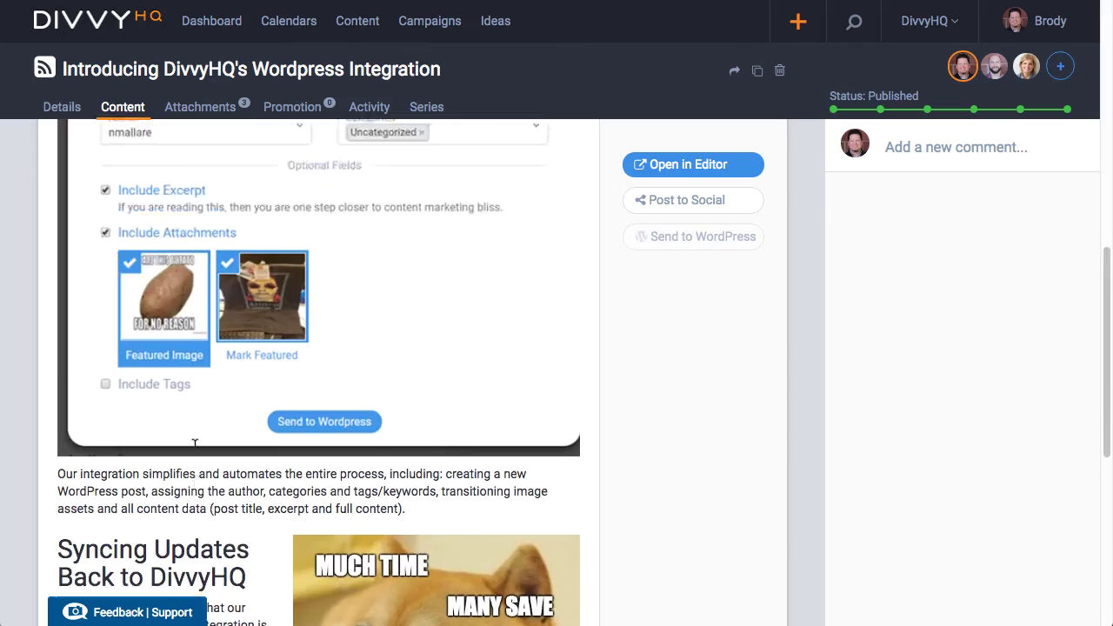